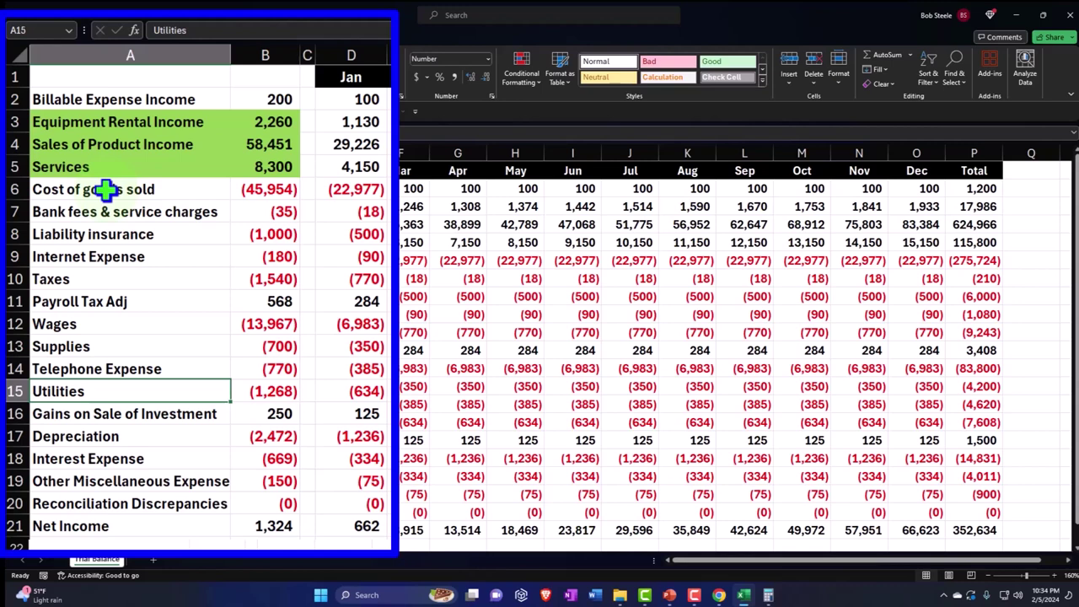
Review the budget accounts from Utilities up to Sales of Product Income, including the January sales formula.
{"action": "key", "text": "Up"}
{"action": "key", "text": "Up"}
{"action": "key", "text": "Up"}
{"action": "key", "text": "Up"}
{"action": "key", "text": "Up"}
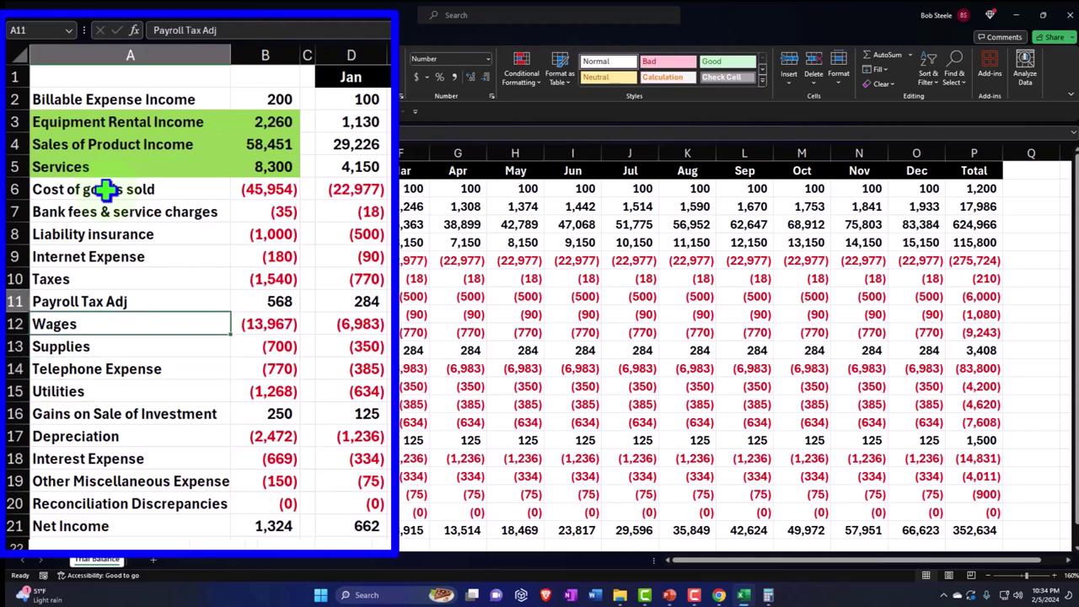
{"action": "key", "text": "Up"}
{"action": "key", "text": "Up"}
{"action": "key", "text": "Up"}
{"action": "key", "text": "Up"}
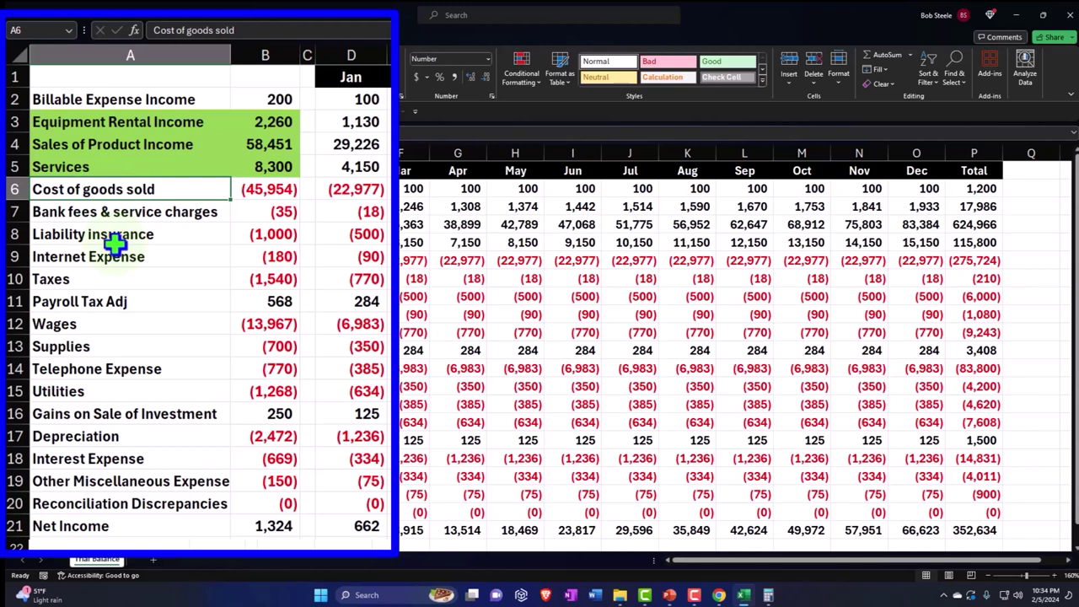
{"action": "key", "text": "Up"}
{"action": "key", "text": "Up"}
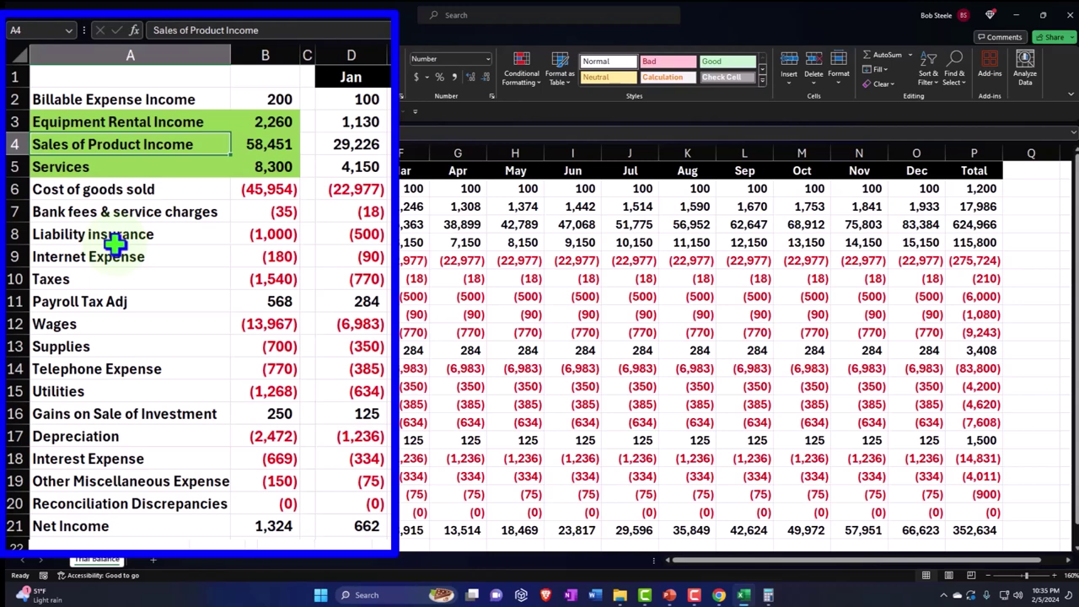
{"action": "key", "text": "Right"}
{"action": "key", "text": "Right"}
{"action": "key", "text": "Right"}
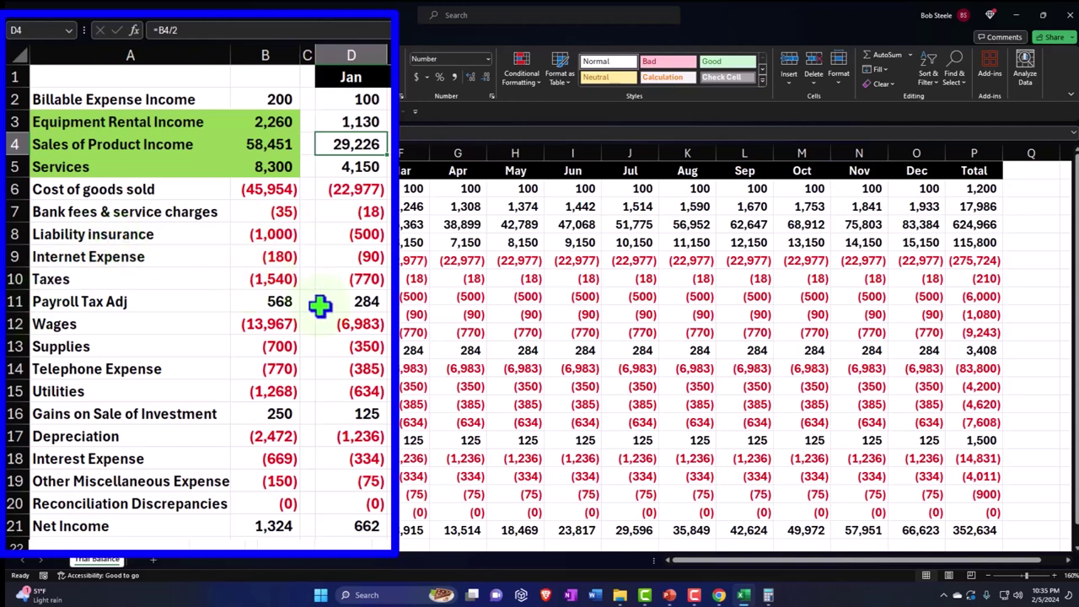
Switch to Calculator, keep it on top of other windows and place it beside the column B figures.
{"action": "left_click", "coordinate": [362, 595]}
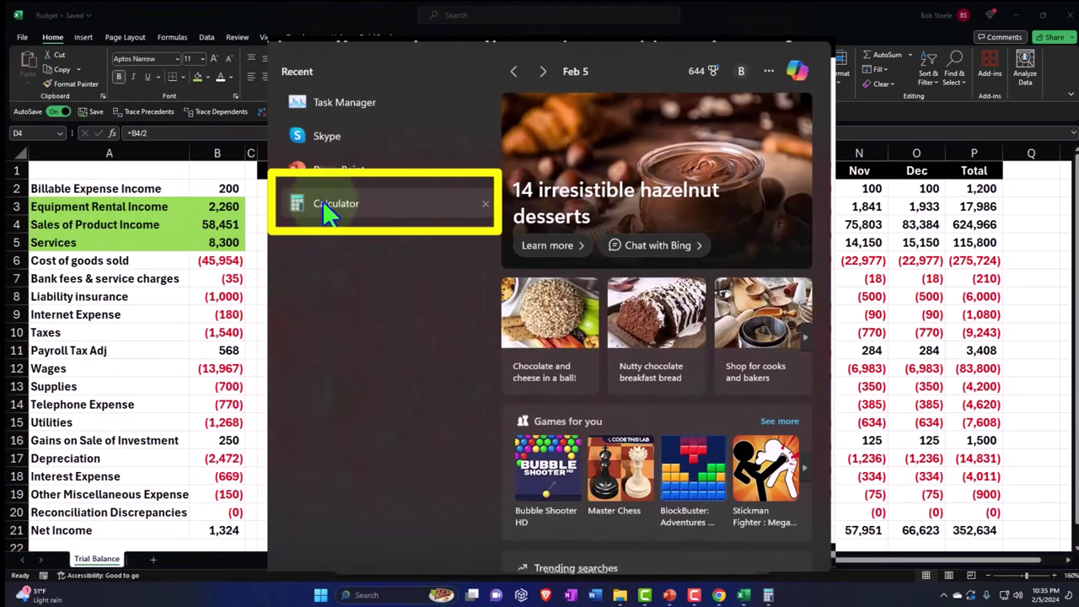
{"action": "left_click", "coordinate": [319, 205]}
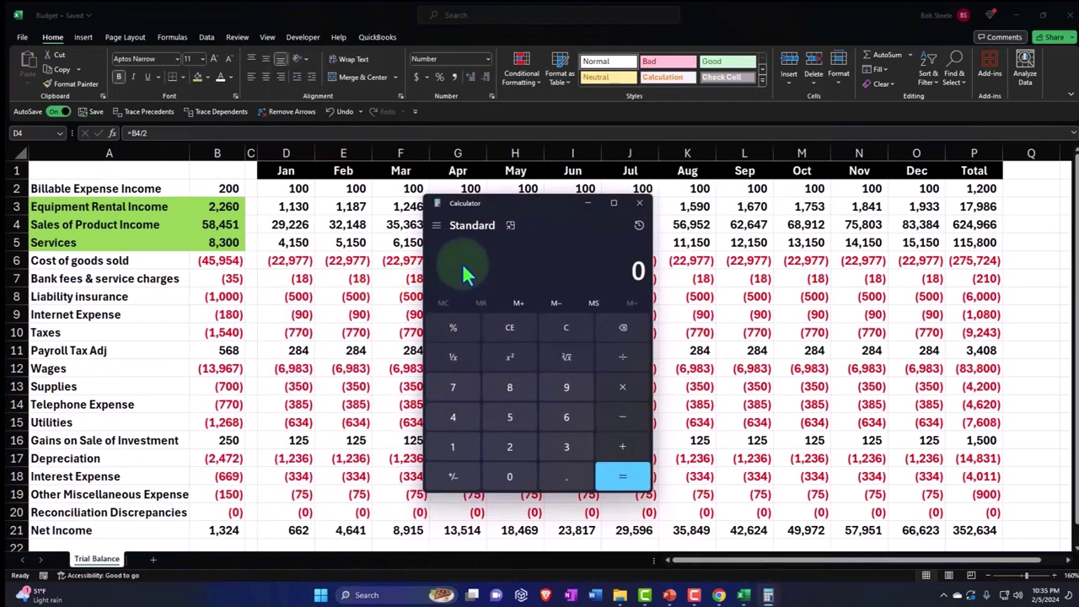
{"action": "left_click", "coordinate": [510, 225]}
{"action": "left_click_drag", "start_coordinate": [878, 34], "coordinate": [331, 190]}
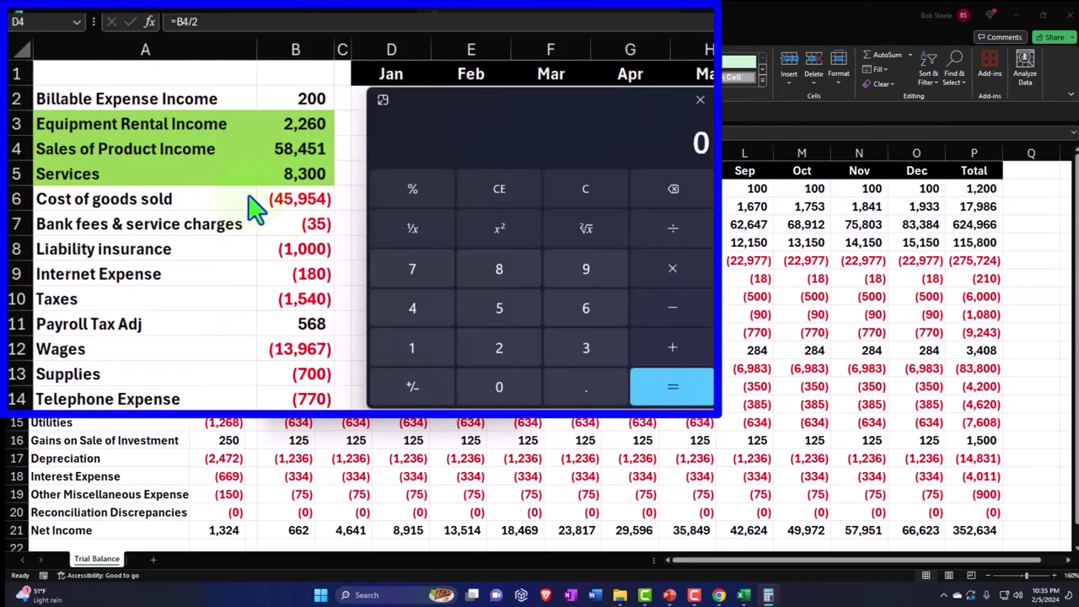
Calculate cost of goods sold as a share of product sales by dividing 45954 by 58451, and clear the result.
{"action": "type", "text": "45954"}
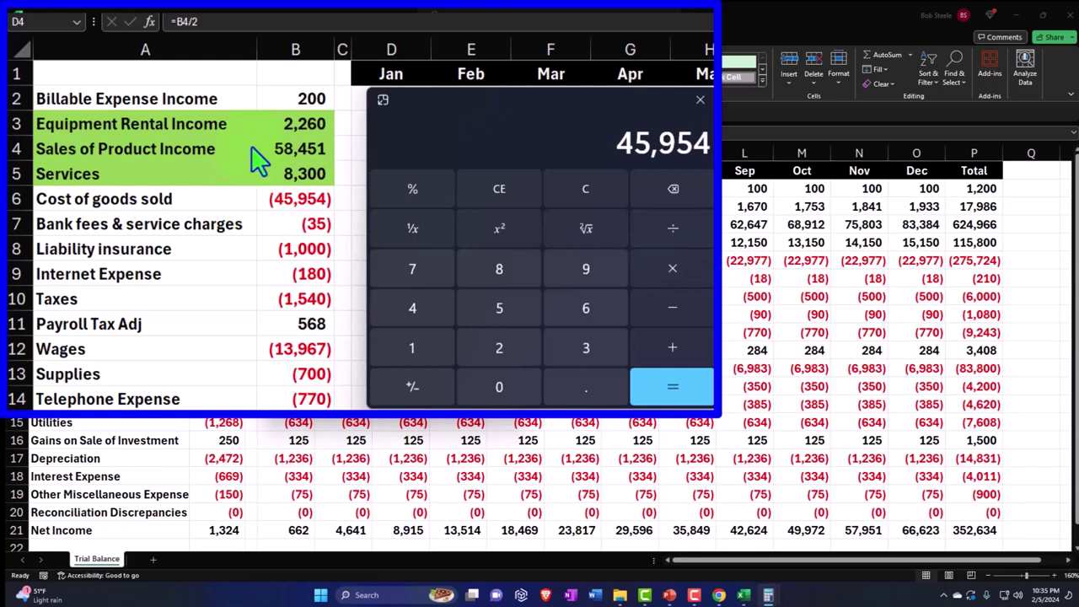
{"action": "type", "text": "58"}
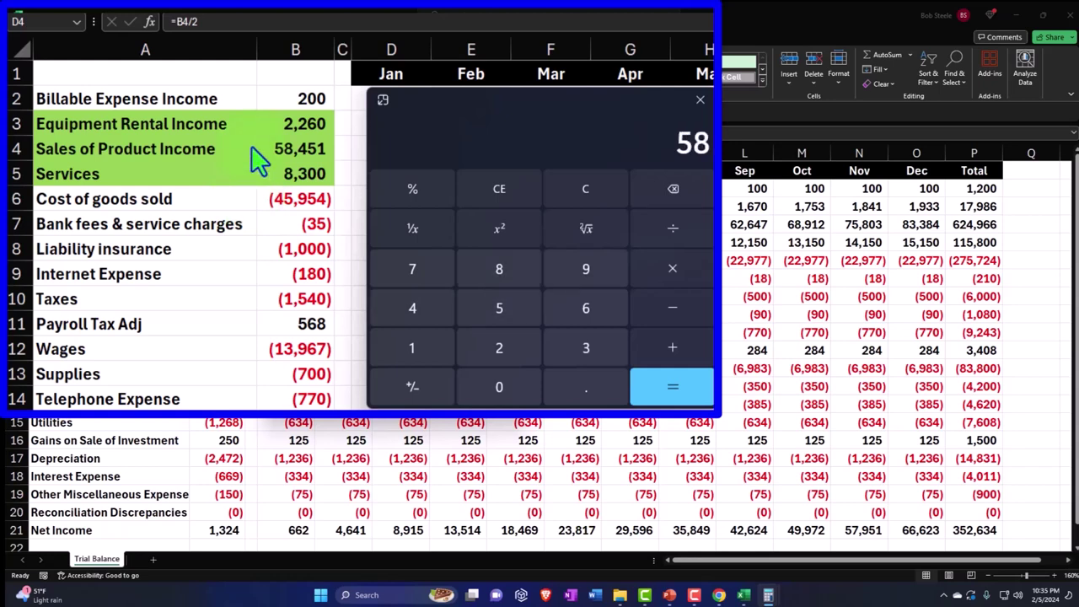
{"action": "type", "text": ",451"}
{"action": "key", "text": "Return"}
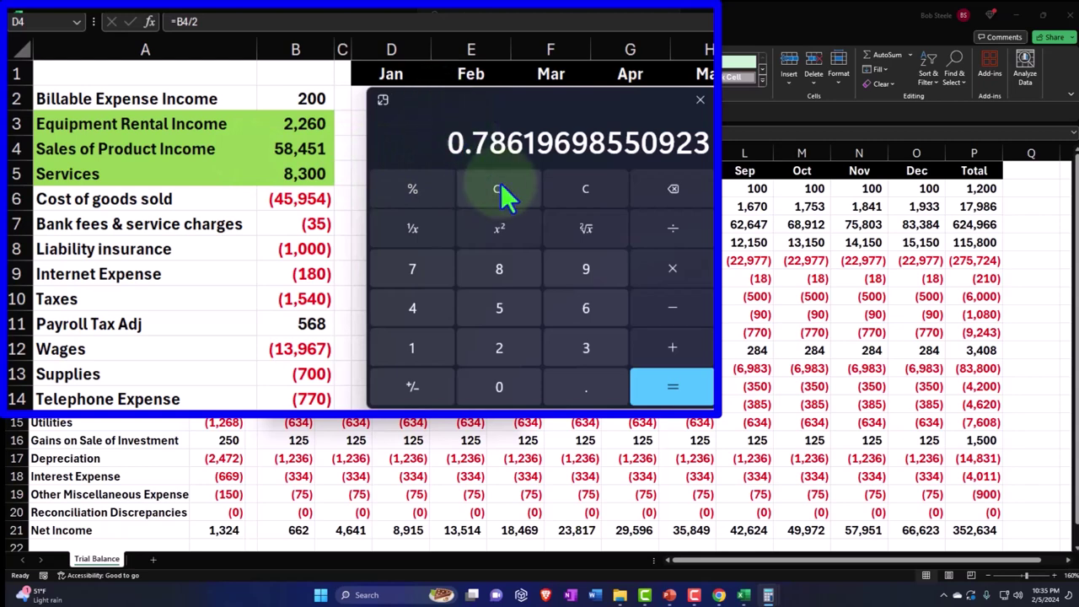
{"action": "left_click", "coordinate": [569, 189]}
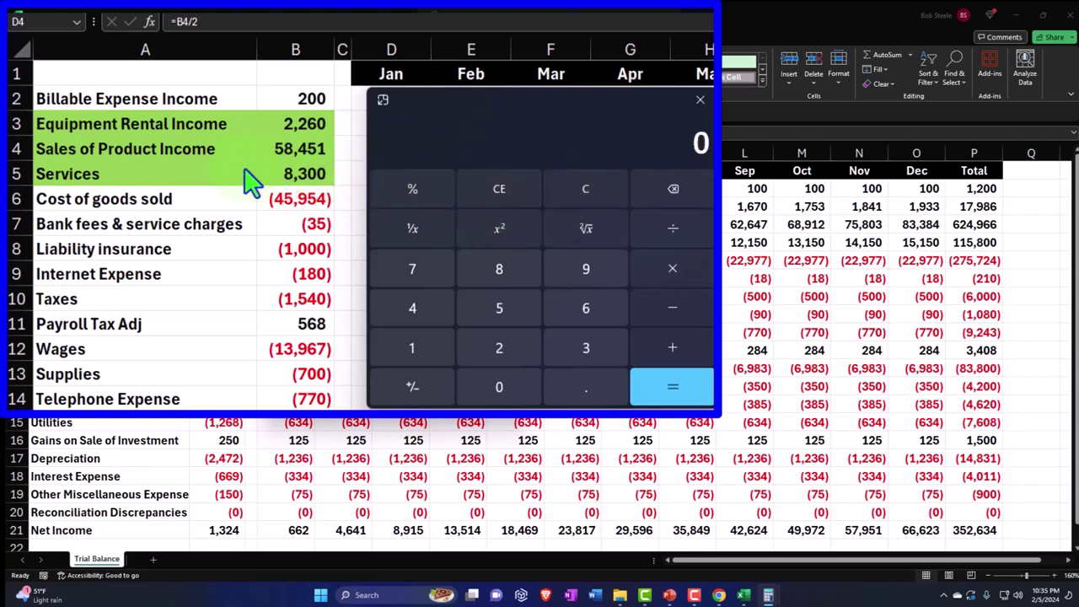
Calculate the gross margin ratio by subtracting 45954 from 58451 and dividing the difference by 58451.
{"action": "type", "text": "58451"}
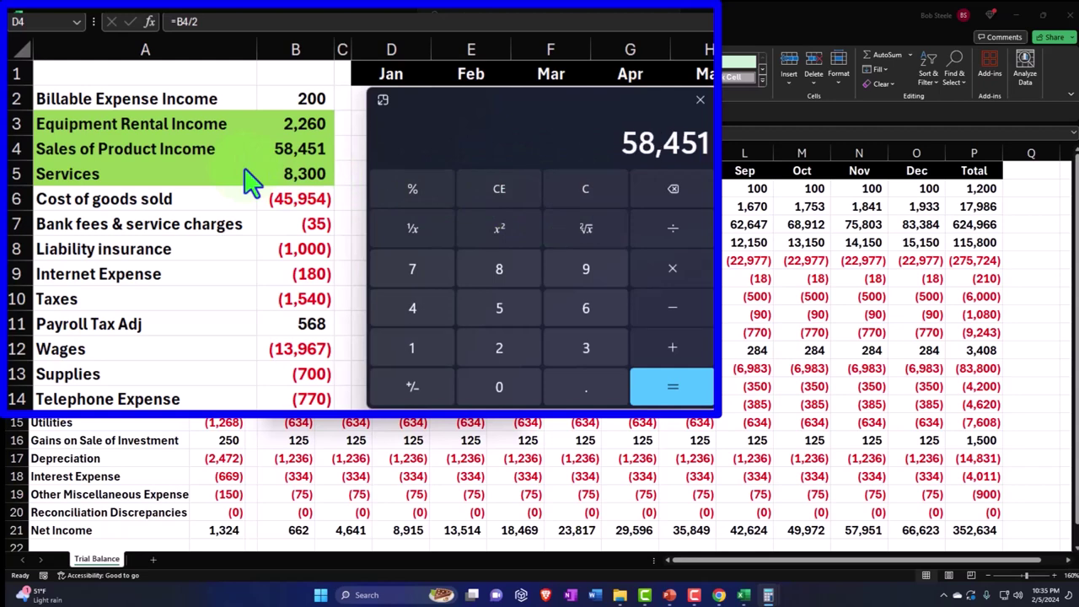
{"action": "type", "text": "-45954"}
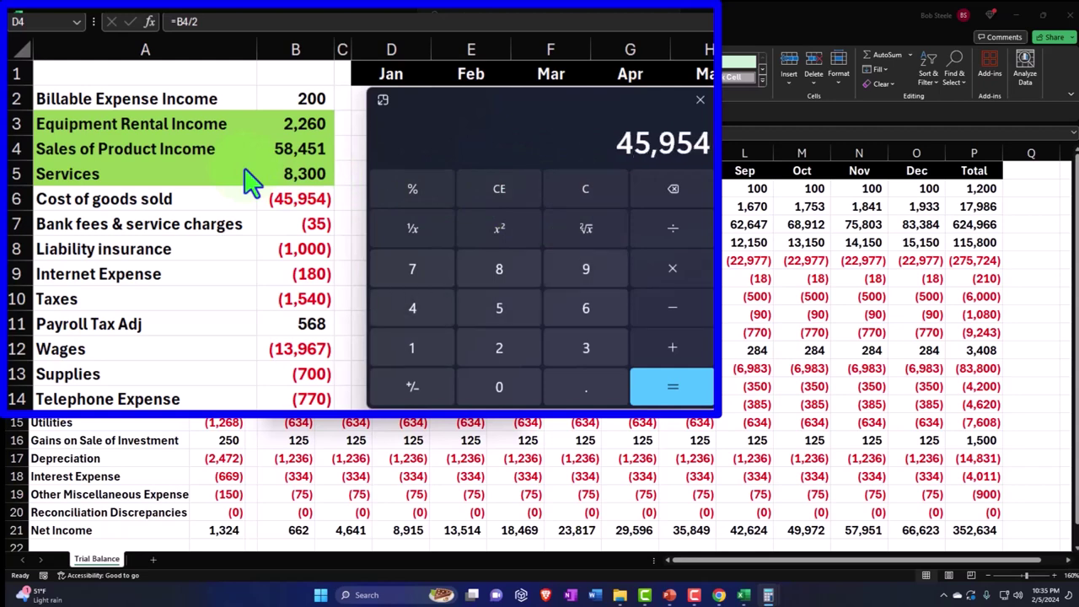
{"action": "key", "text": "Return"}
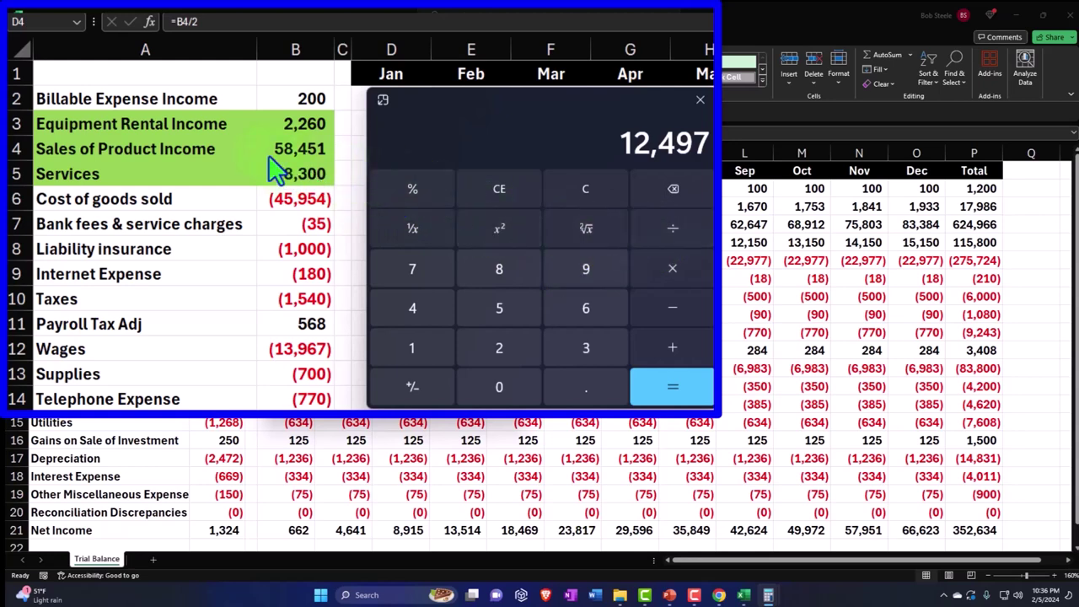
{"action": "type", "text": "/58451"}
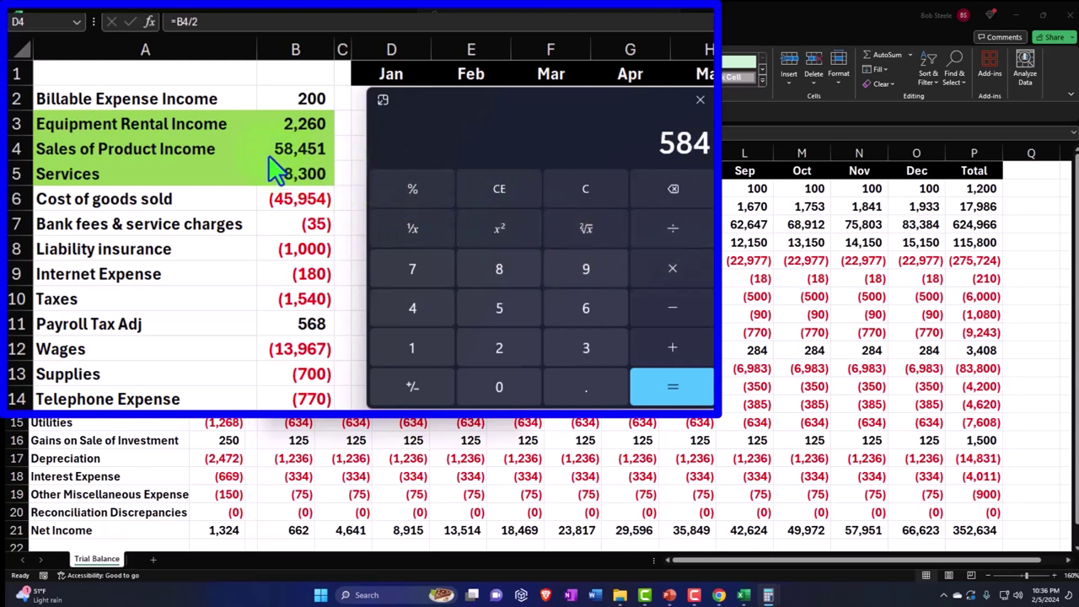
{"action": "key", "text": "Return"}
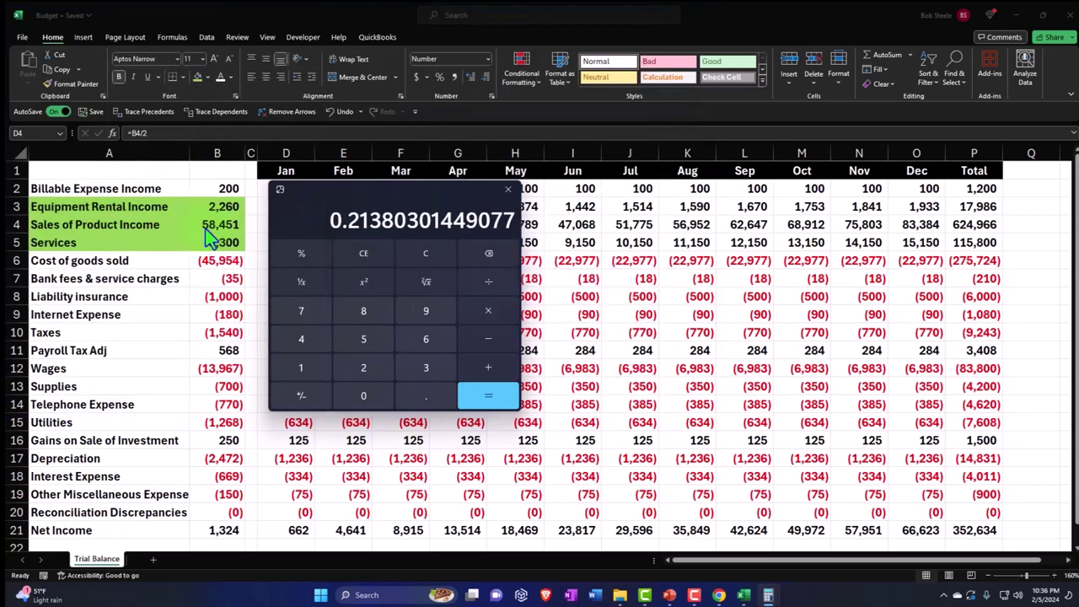
{"action": "left_click_drag", "start_coordinate": [332, 190], "coordinate": [408, 199]}
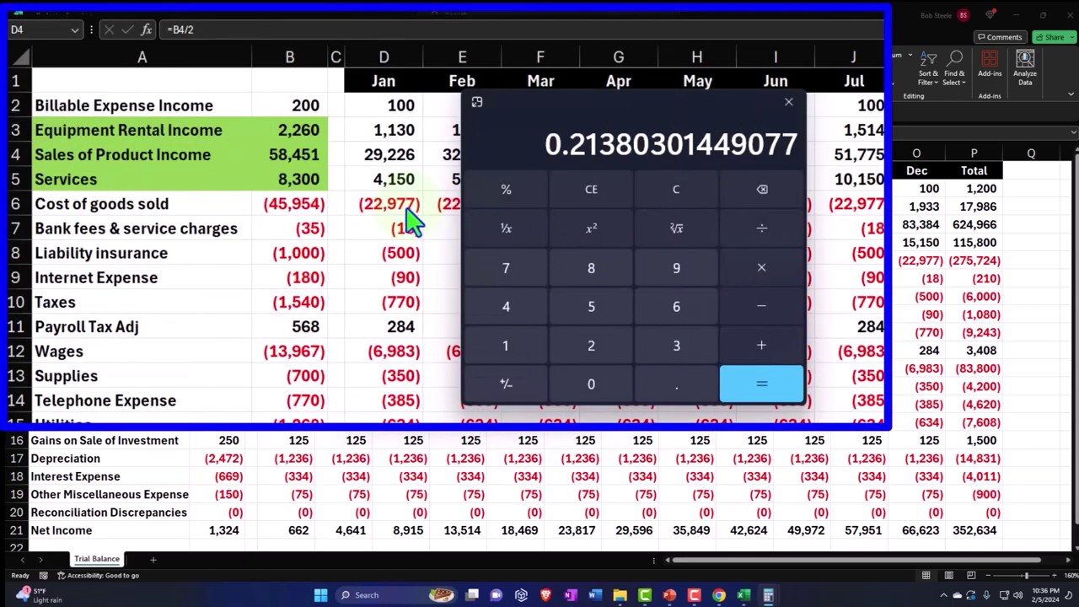
{"action": "left_click_drag", "start_coordinate": [539, 108], "coordinate": [607, 120]}
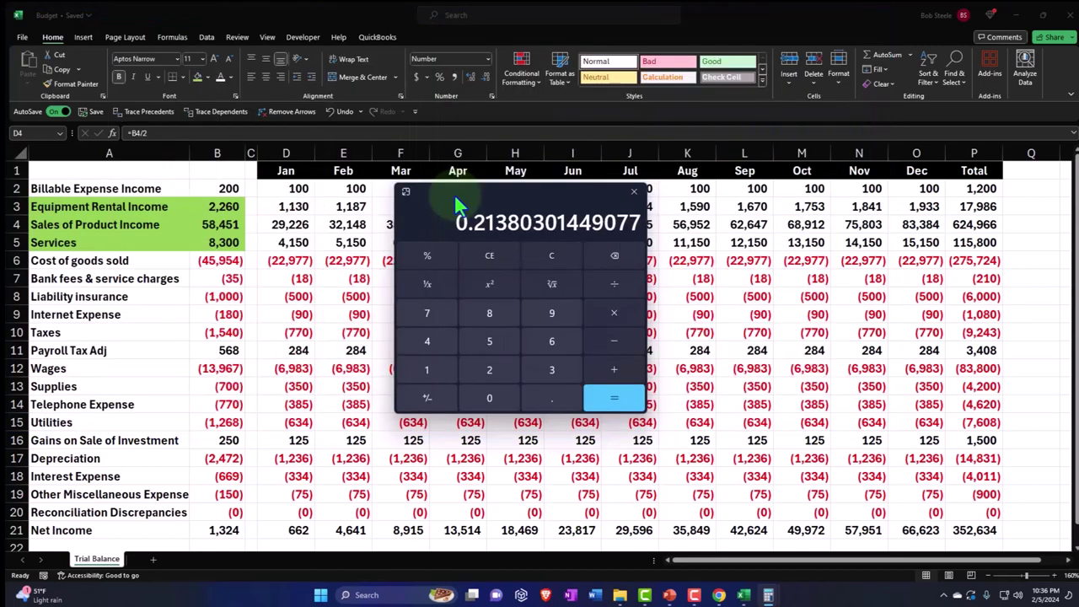
Put the calculator away and inspect the January and February formulas for Sales of Product Income.
{"action": "left_click_drag", "start_coordinate": [614, 113], "coordinate": [1011, 165]}
{"action": "key", "text": "alt+F4"}
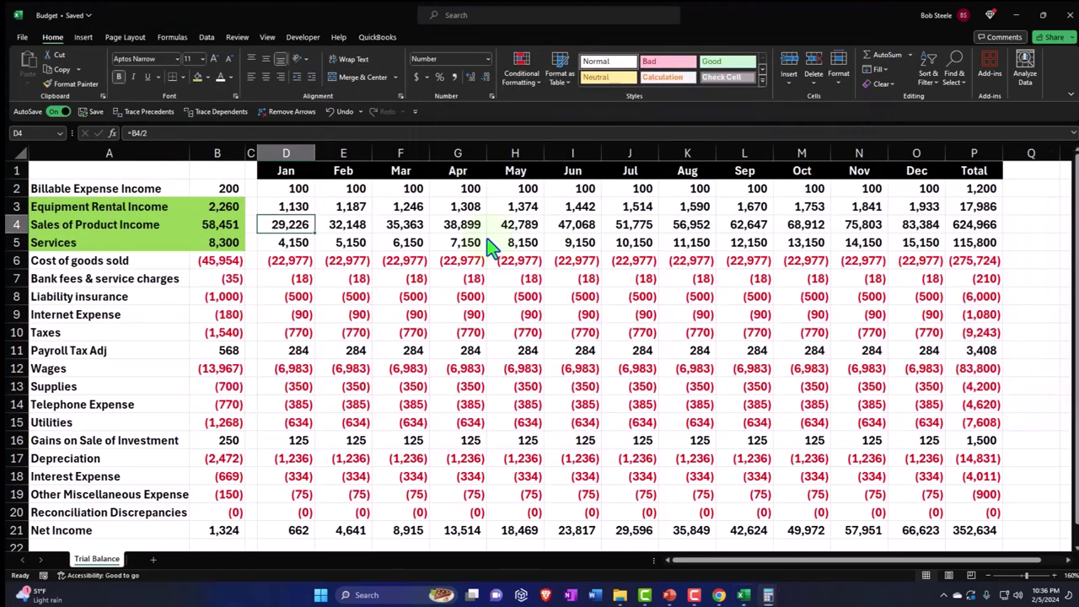
{"action": "double_click", "coordinate": [309, 224]}
{"action": "key", "text": "Return"}
{"action": "double_click", "coordinate": [509, 191]}
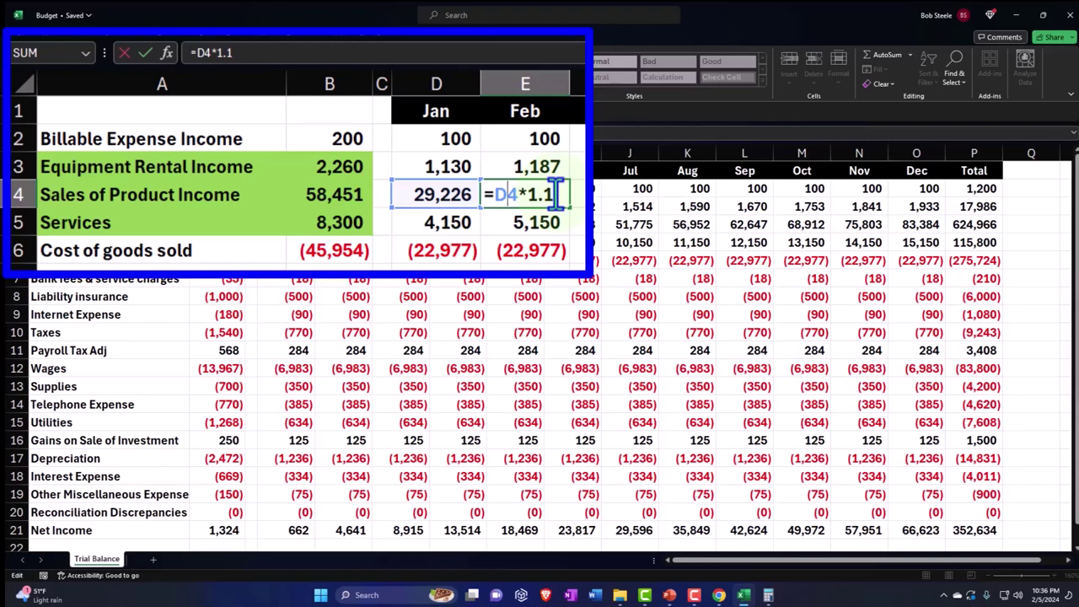
{"action": "key", "text": "Return"}
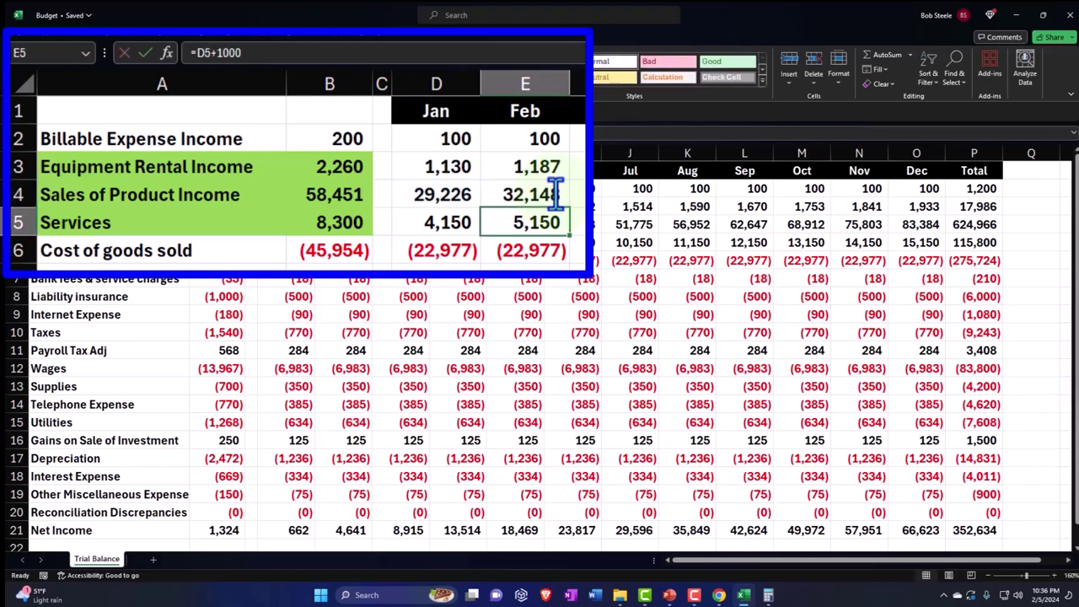
Set February's cost of goods sold to =D6*1.1 and fill the formula across through December.
{"action": "left_click", "coordinate": [543, 251]}
{"action": "type", "text": "="}
{"action": "key", "text": "Left"}
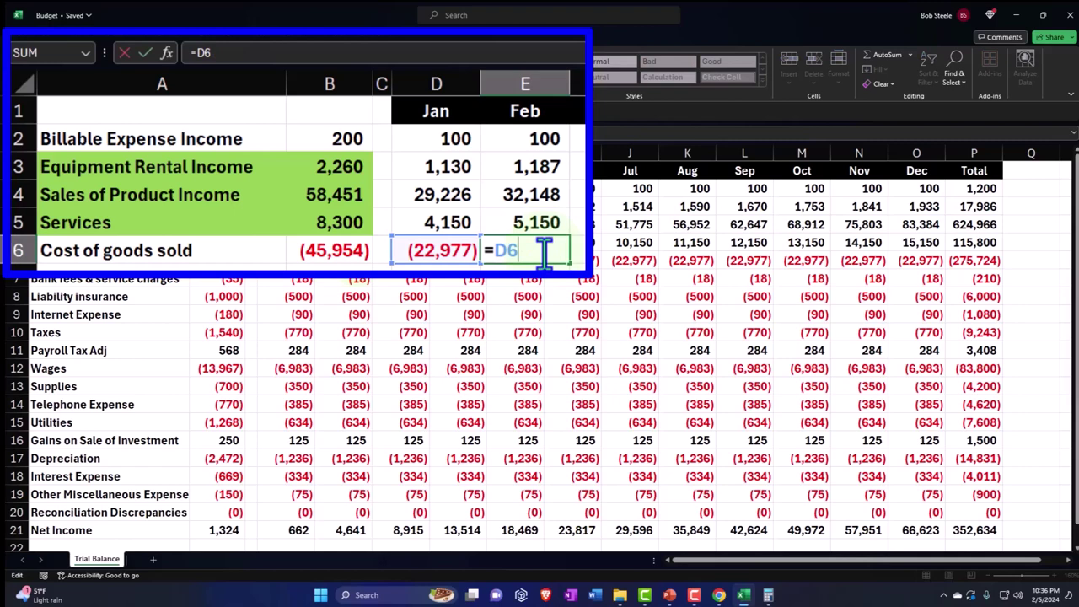
{"action": "type", "text": "*1.1"}
{"action": "key", "text": "Return"}
{"action": "left_click", "coordinate": [356, 261]}
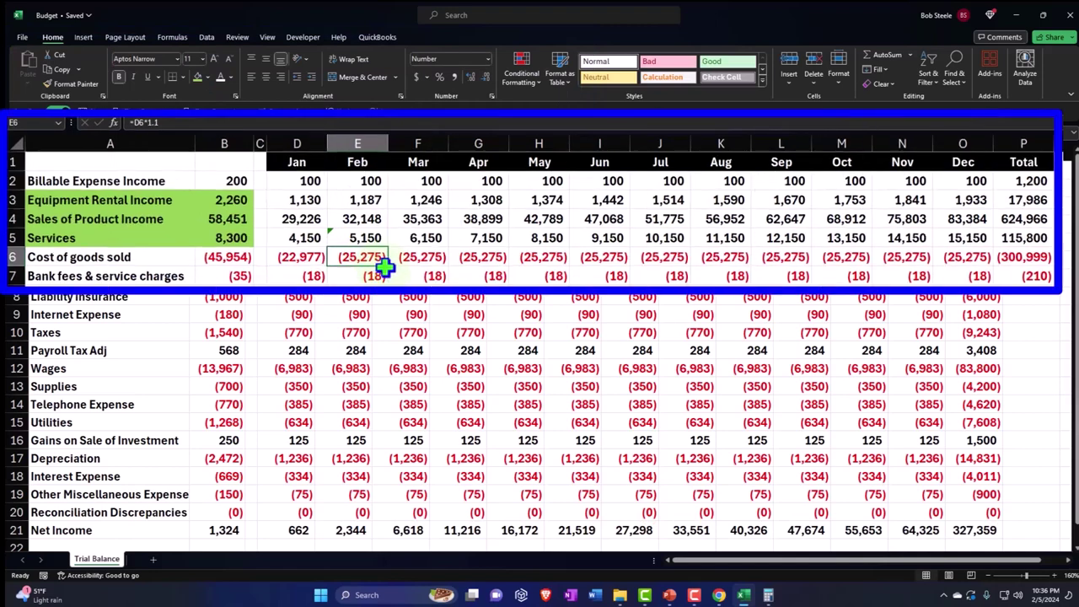
{"action": "left_click_drag", "start_coordinate": [370, 269], "coordinate": [969, 243]}
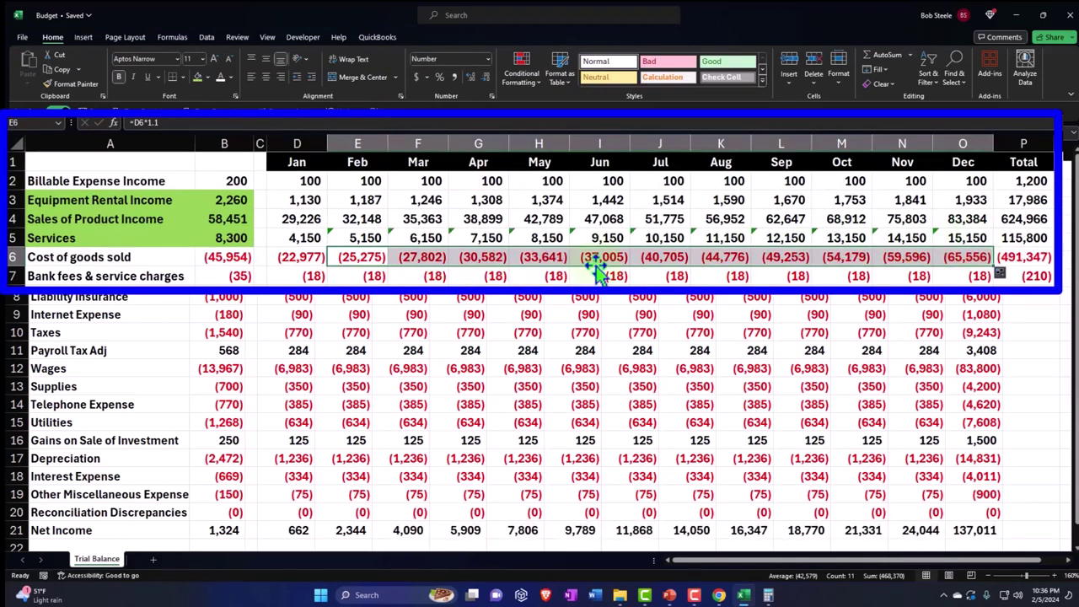
{"action": "left_click", "coordinate": [359, 253]}
Switch back to Calculator and divide column B's cost of goods sold, 45954, by product sales of 58451.
{"action": "left_click", "coordinate": [768, 595]}
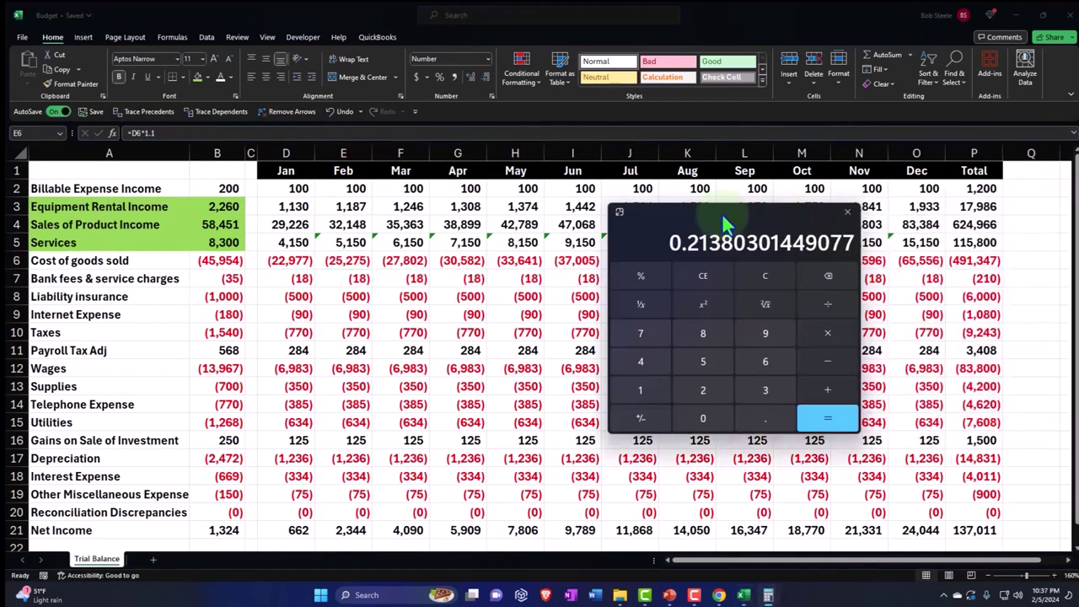
{"action": "left_click_drag", "start_coordinate": [722, 213], "coordinate": [502, 209]}
{"action": "left_click", "coordinate": [497, 254]}
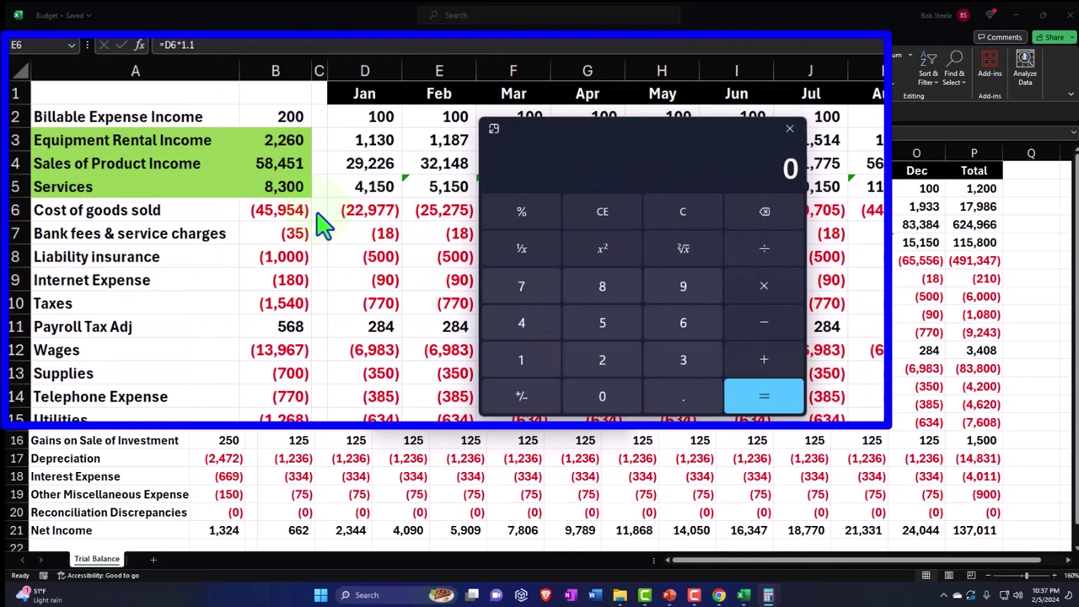
{"action": "type", "text": "4"}
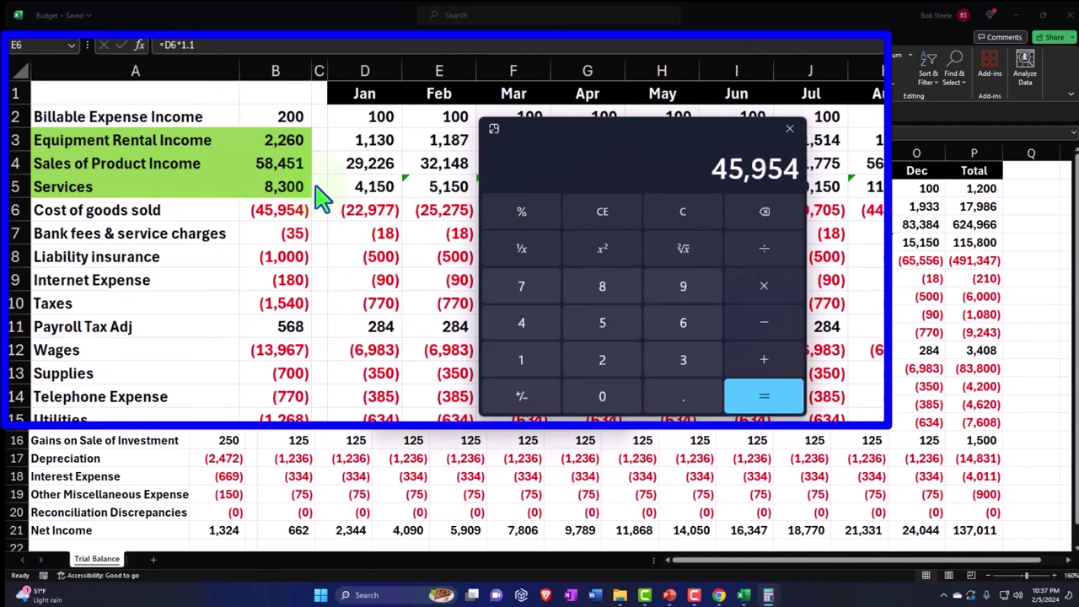
{"action": "type", "text": "5954/58451"}
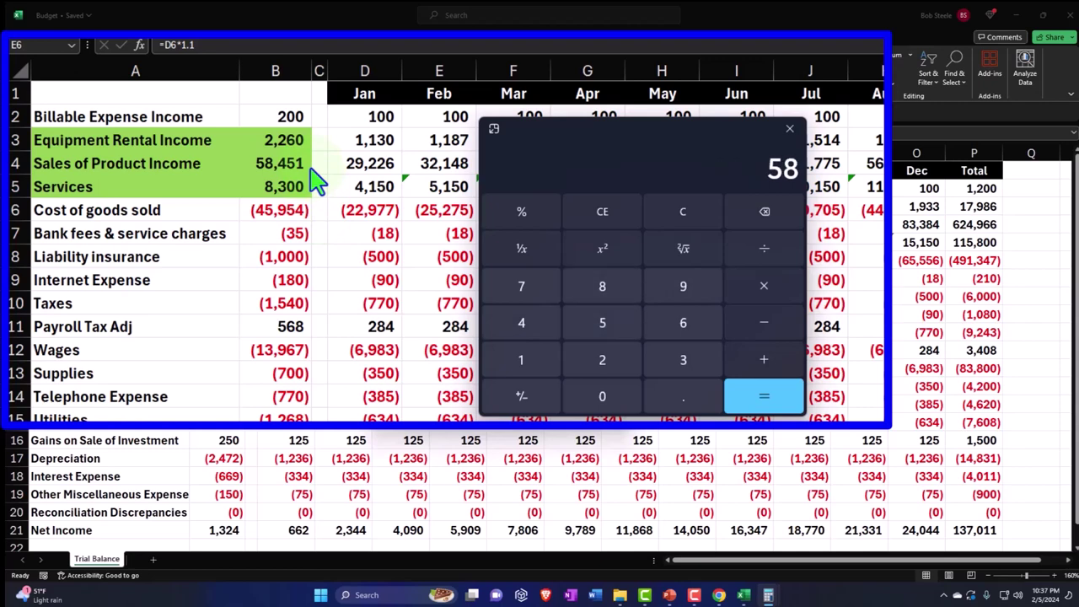
{"action": "key", "text": "Return"}
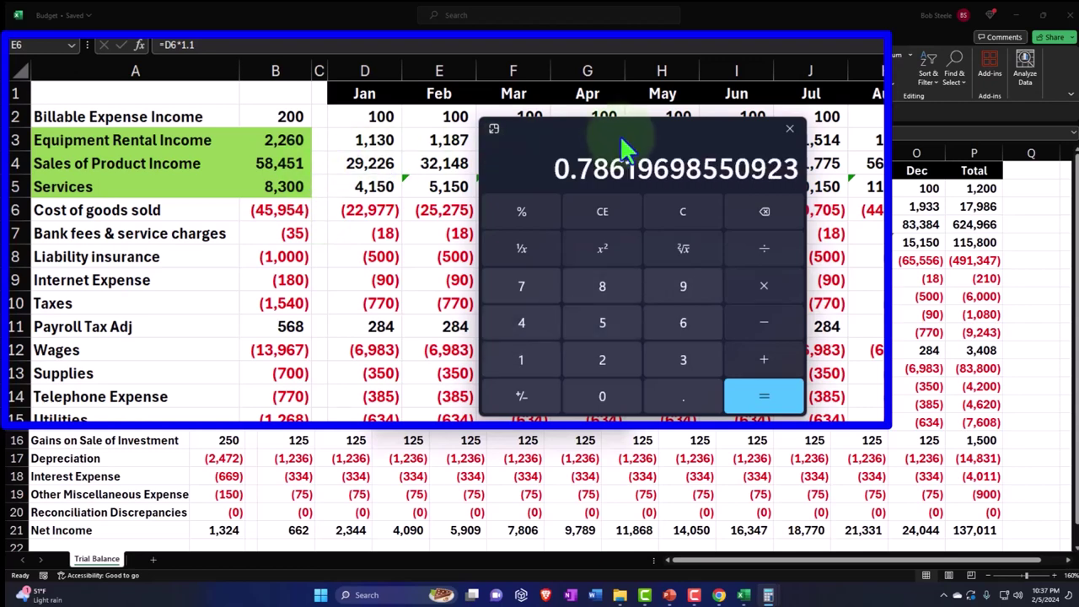
Calculate March's cost of goods sold ratio by dividing 27802 by 35363.
{"action": "left_click_drag", "start_coordinate": [634, 133], "coordinate": [713, 142]}
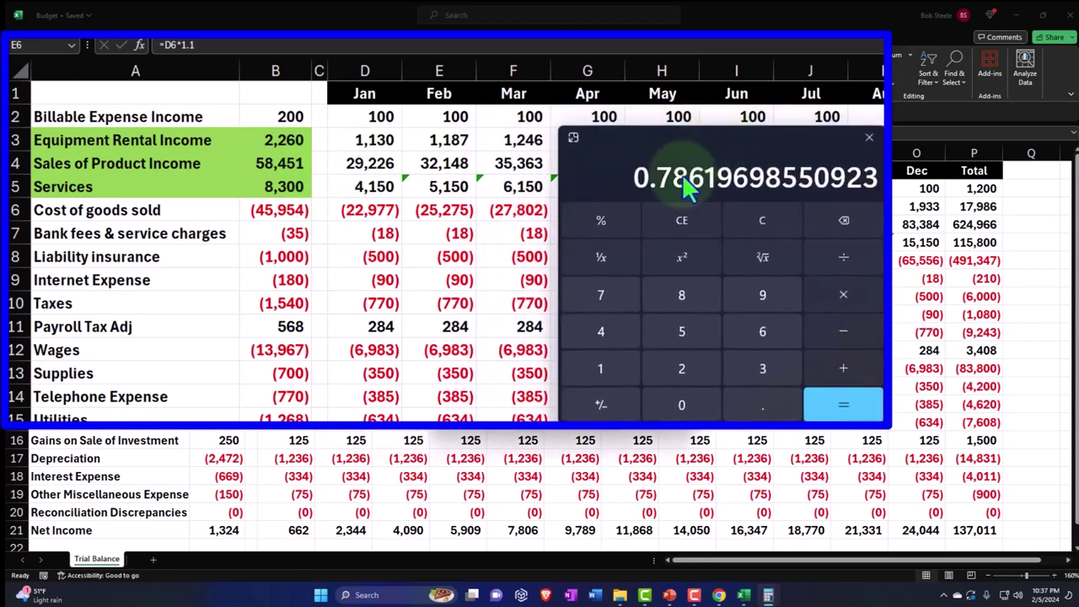
{"action": "left_click", "coordinate": [761, 221]}
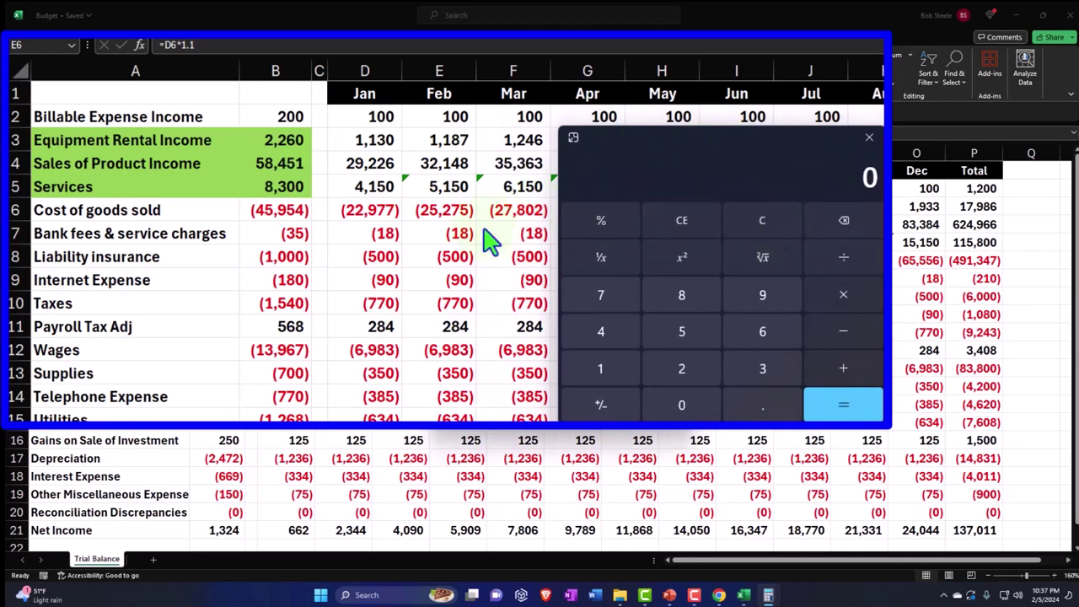
{"action": "type", "text": "2"}
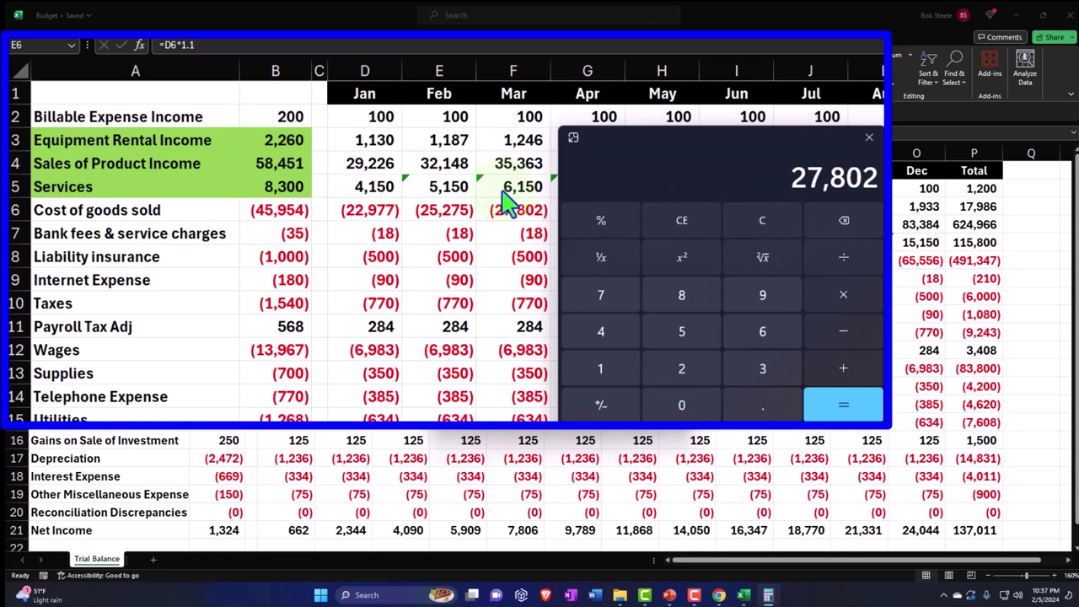
{"action": "type", "text": "7802/35363"}
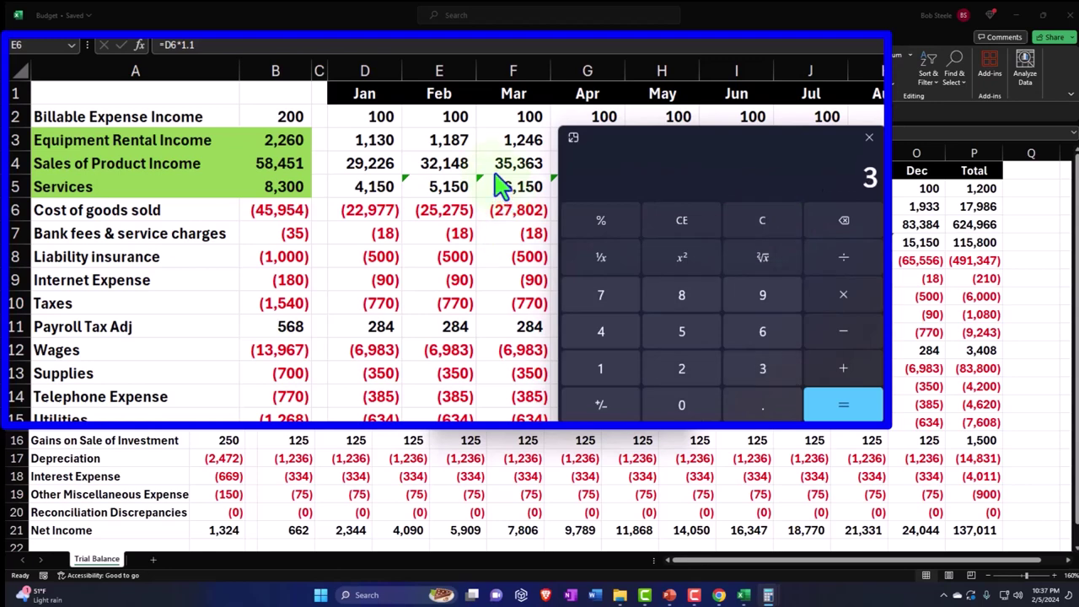
{"action": "key", "text": "Return"}
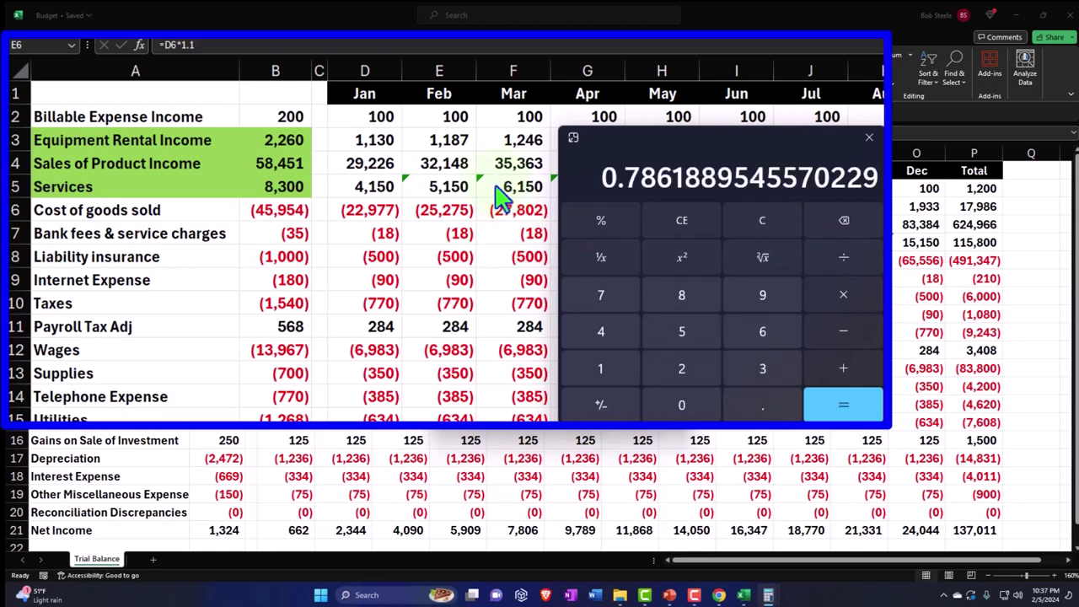
{"action": "left_click_drag", "start_coordinate": [665, 145], "coordinate": [774, 214]}
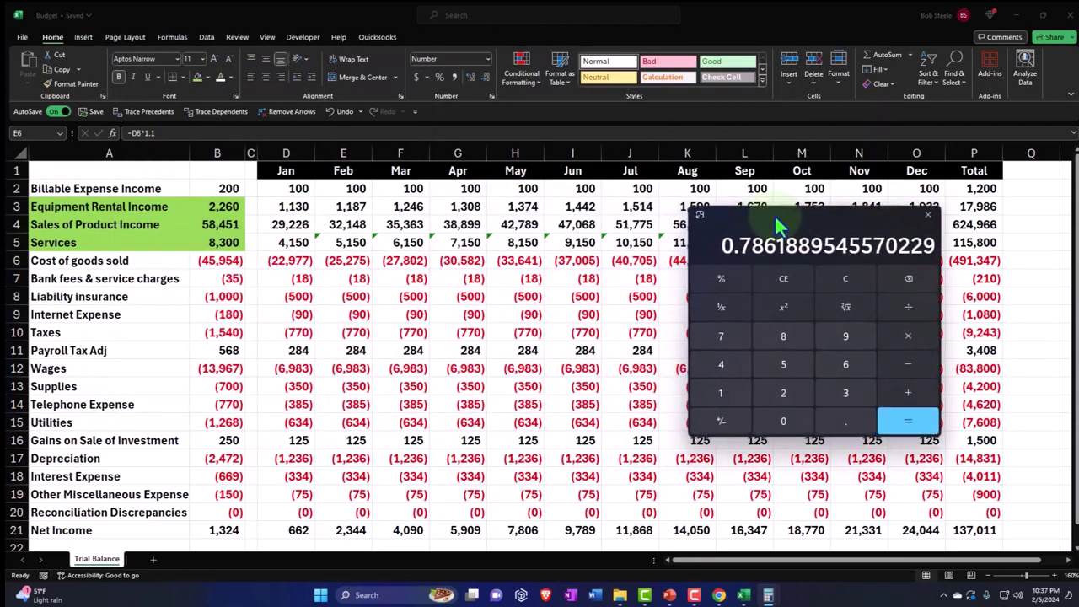
Calculate the full-year cost of goods sold ratio by dividing 491347 by product sales of 624966.
{"action": "left_click", "coordinate": [845, 278]}
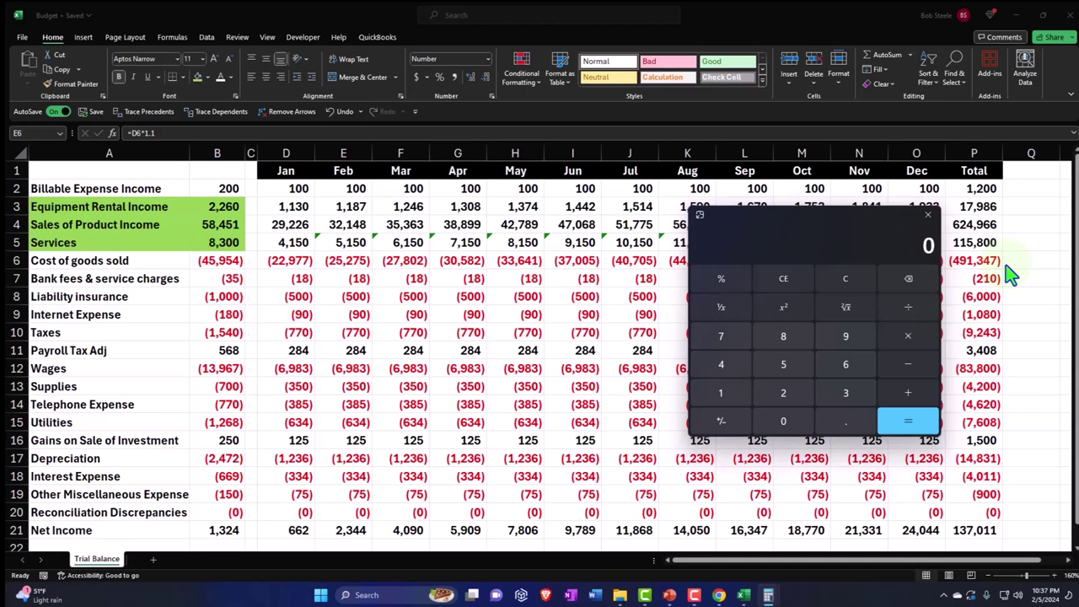
{"action": "type", "text": "491"}
{"action": "key", "text": "Escape"}
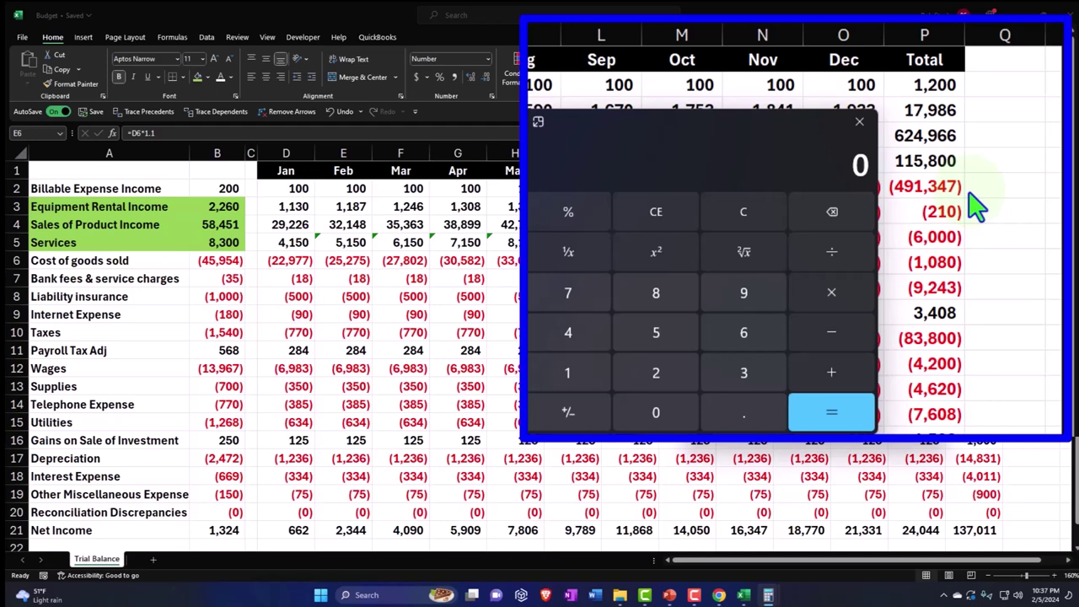
{"action": "type", "text": "491347"}
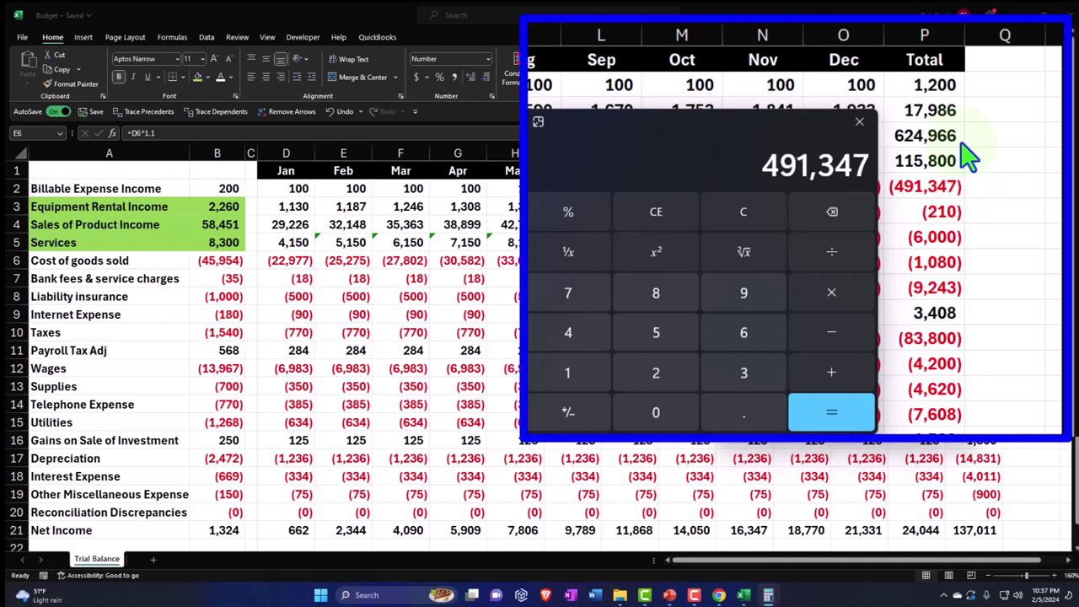
{"action": "key", "text": "Escape"}
{"action": "type", "text": "62499"}
{"action": "key", "text": "BackSpace"}
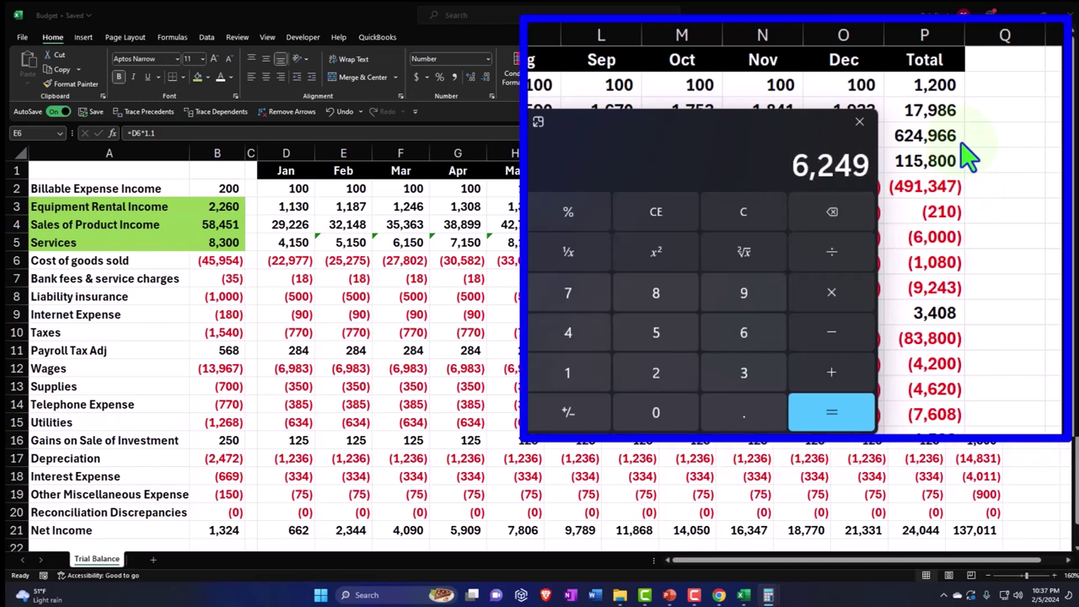
{"action": "type", "text": "66"}
{"action": "key", "text": "Return"}
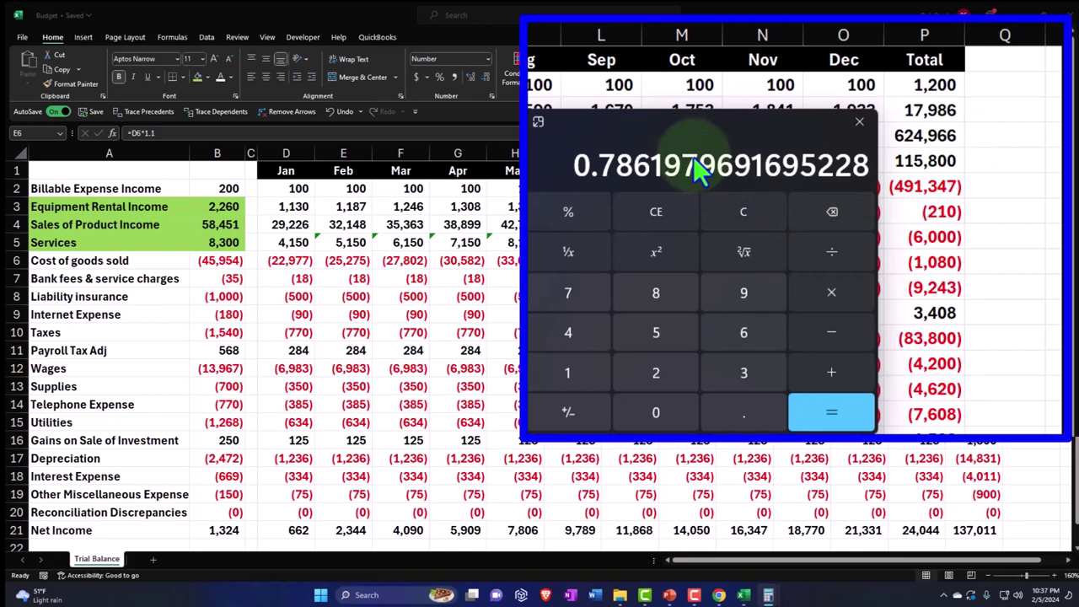
Switch back to Excel and shade the Cost of goods sold and Bank fees & service charges cells in columns A and B green.
{"action": "key", "text": "alt+Tab"}
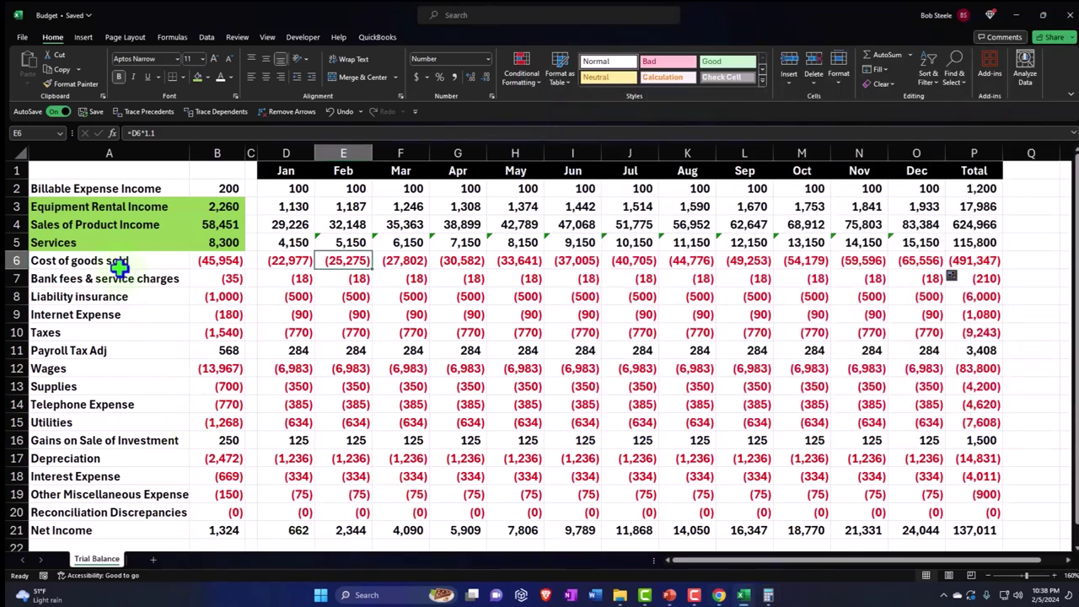
{"action": "left_click_drag", "start_coordinate": [118, 262], "coordinate": [204, 261]}
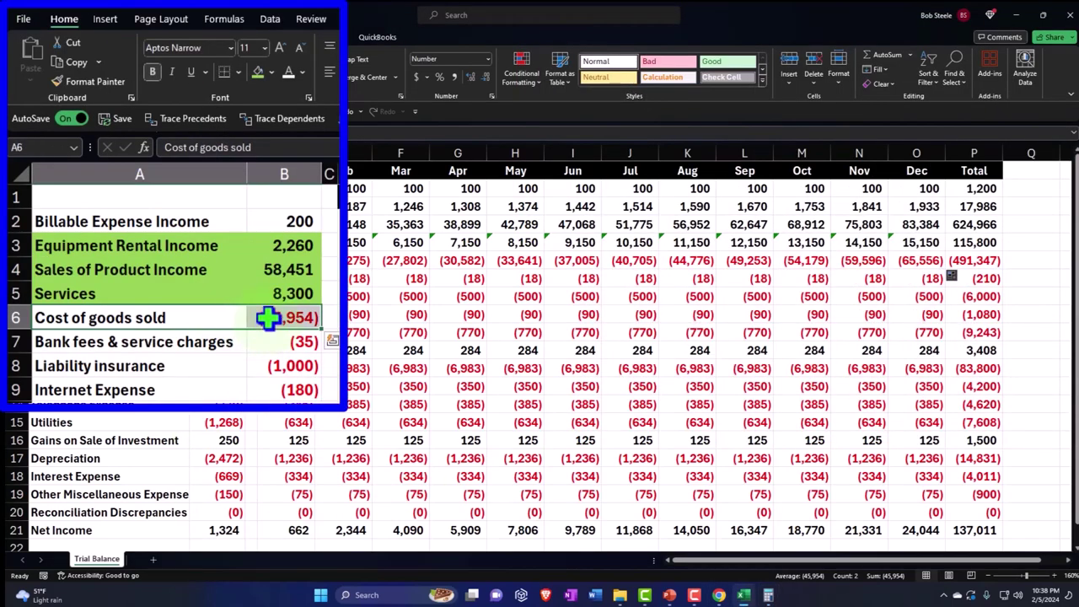
{"action": "left_click", "coordinate": [252, 70]}
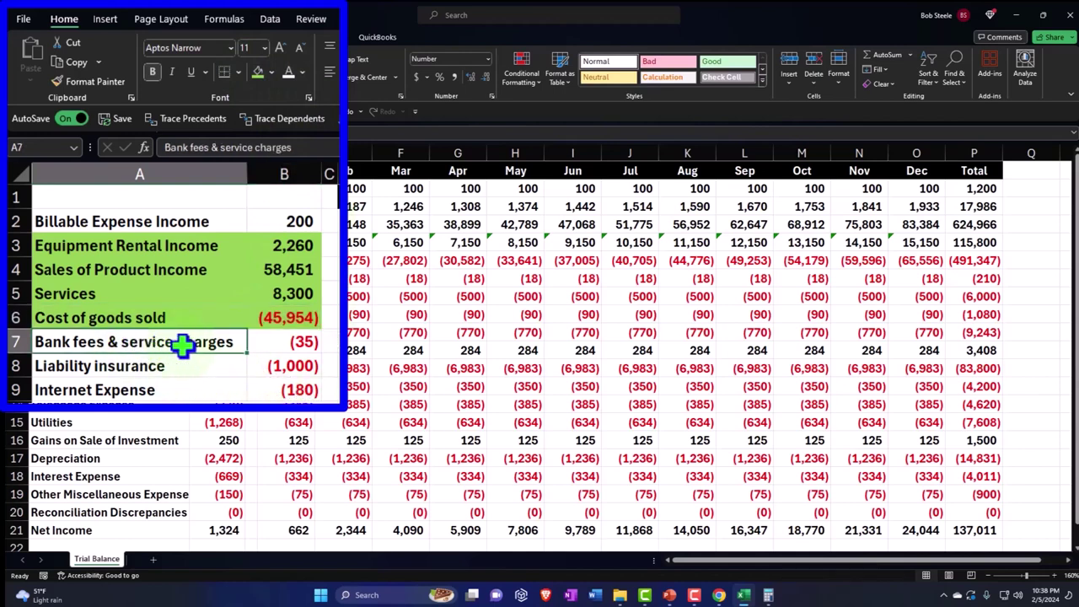
{"action": "left_click_drag", "start_coordinate": [183, 344], "coordinate": [263, 343]}
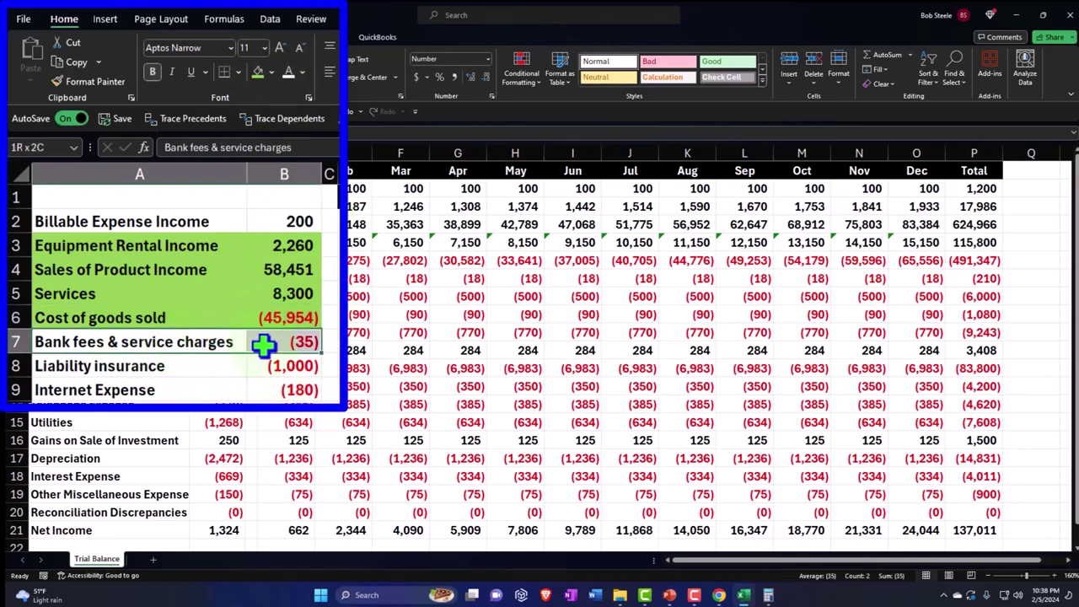
{"action": "left_click", "coordinate": [258, 71]}
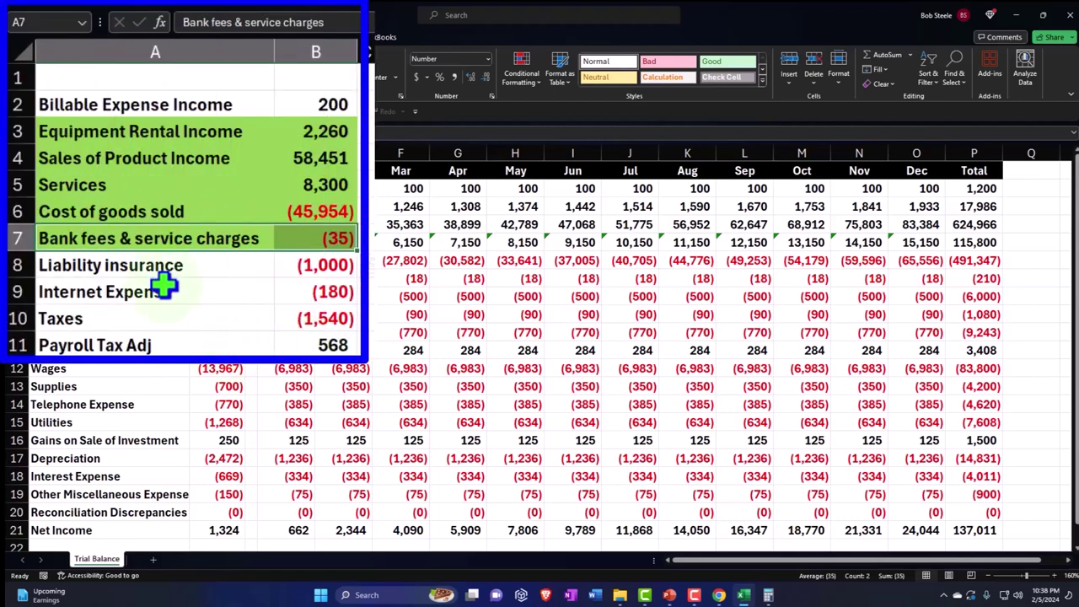
Clear the Liability insurance amounts for January through December, D8:O8.
{"action": "left_click_drag", "start_coordinate": [157, 270], "coordinate": [288, 268]}
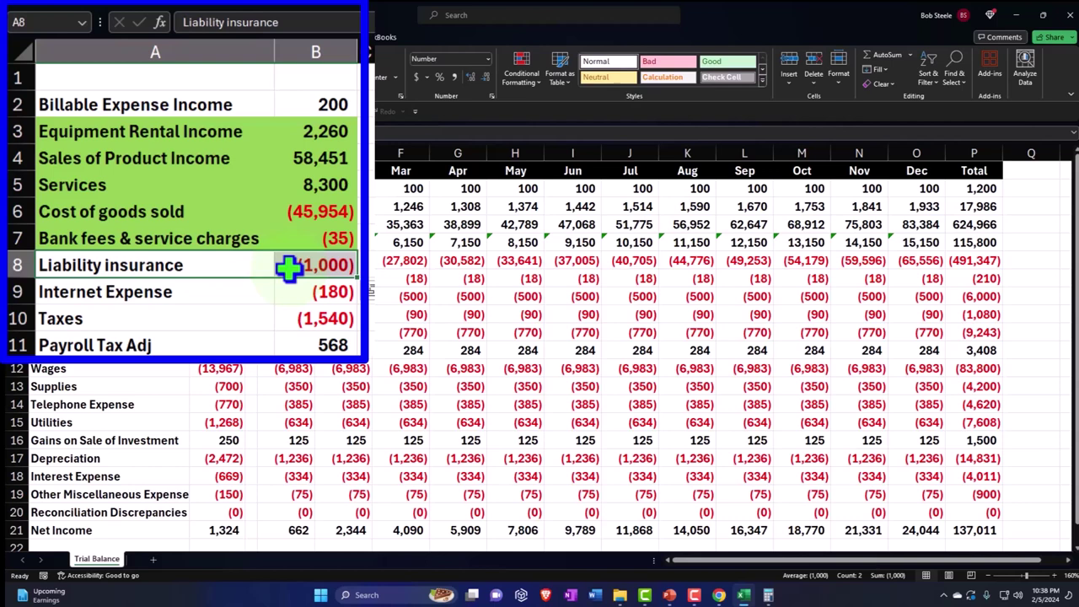
{"action": "left_click", "coordinate": [288, 266]}
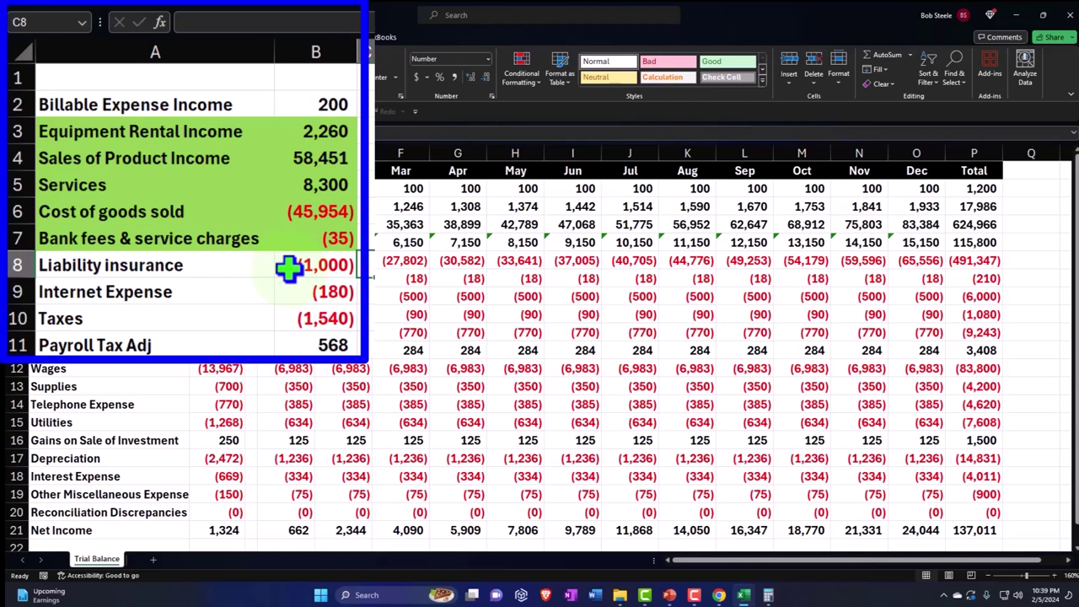
{"action": "left_click_drag", "start_coordinate": [295, 296], "coordinate": [969, 298]}
{"action": "key", "text": "Delete"}
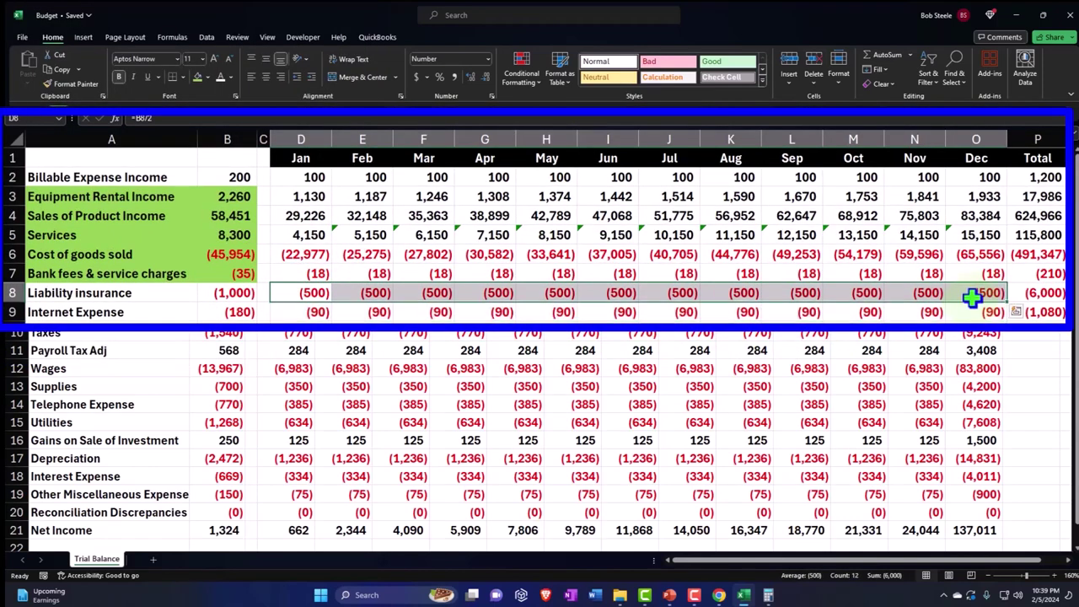
Enter -6000 as February's Liability insurance amount in E8.
{"action": "key", "text": "Left"}
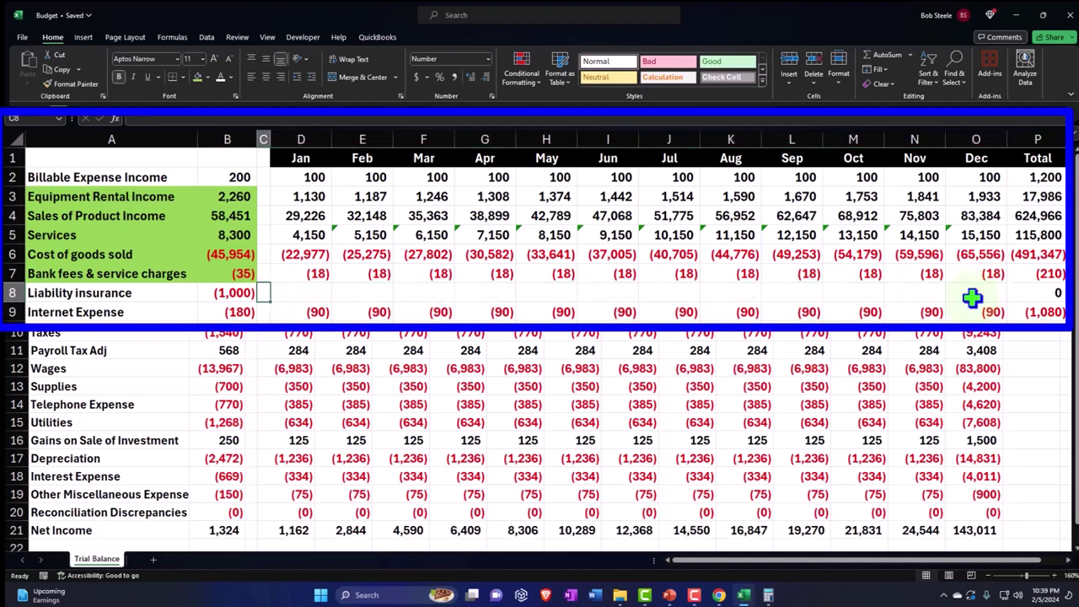
{"action": "key", "text": "Right"}
{"action": "key", "text": "Right"}
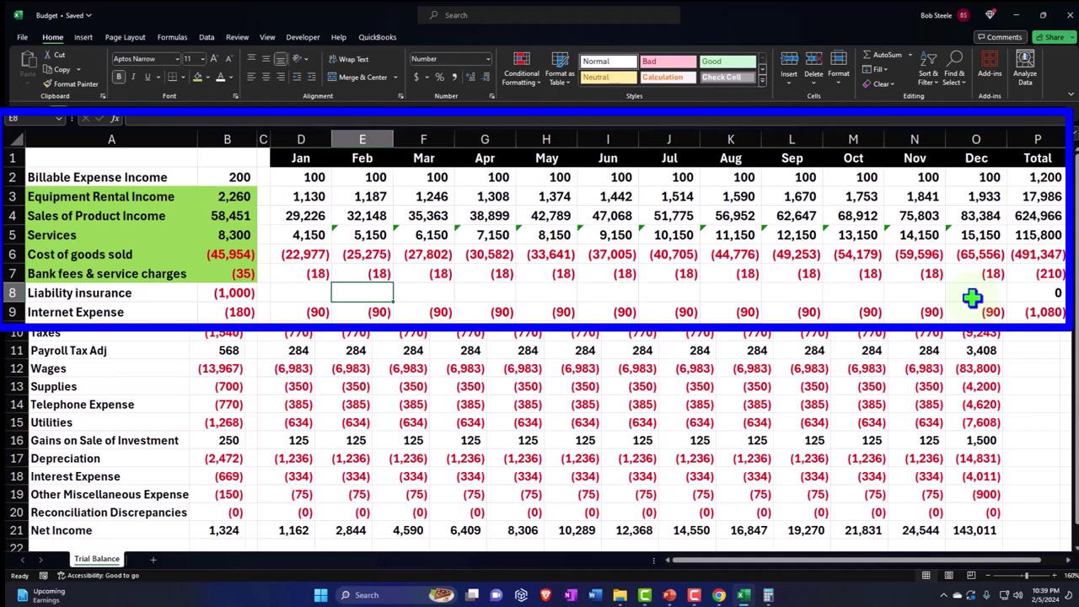
{"action": "key", "text": "Right"}
{"action": "key", "text": "Right"}
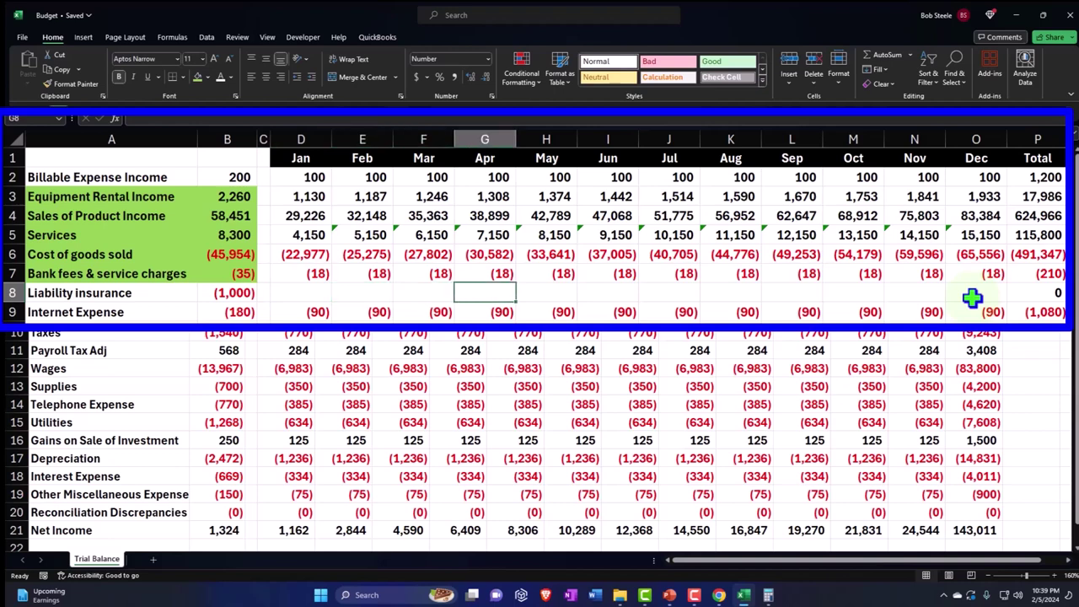
{"action": "key", "text": "Left"}
{"action": "key", "text": "Left"}
{"action": "type", "text": "-6"}
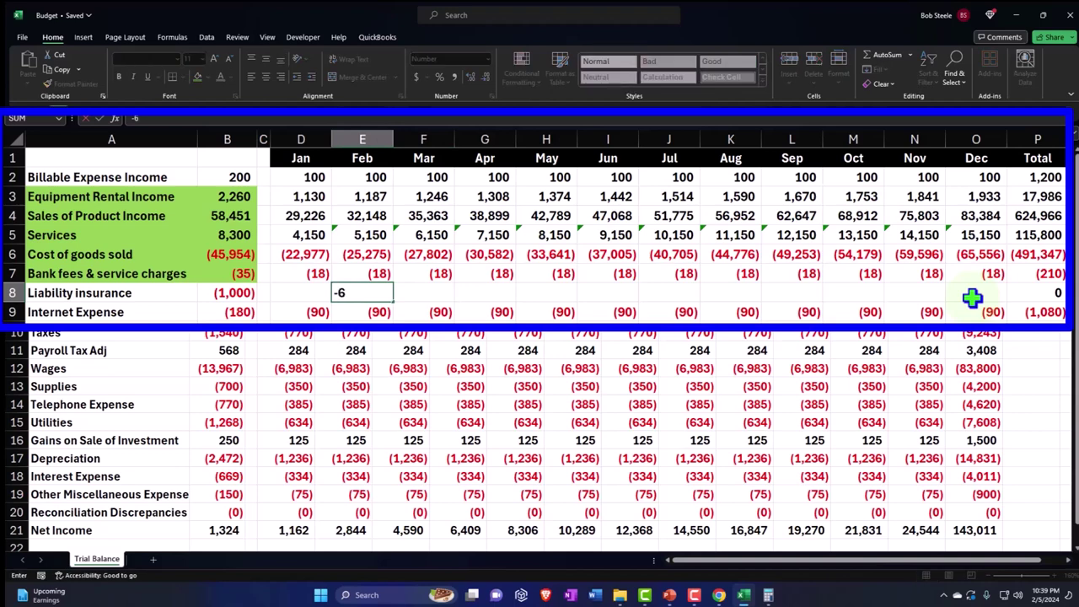
{"action": "type", "text": "000"}
{"action": "key", "text": "Return"}
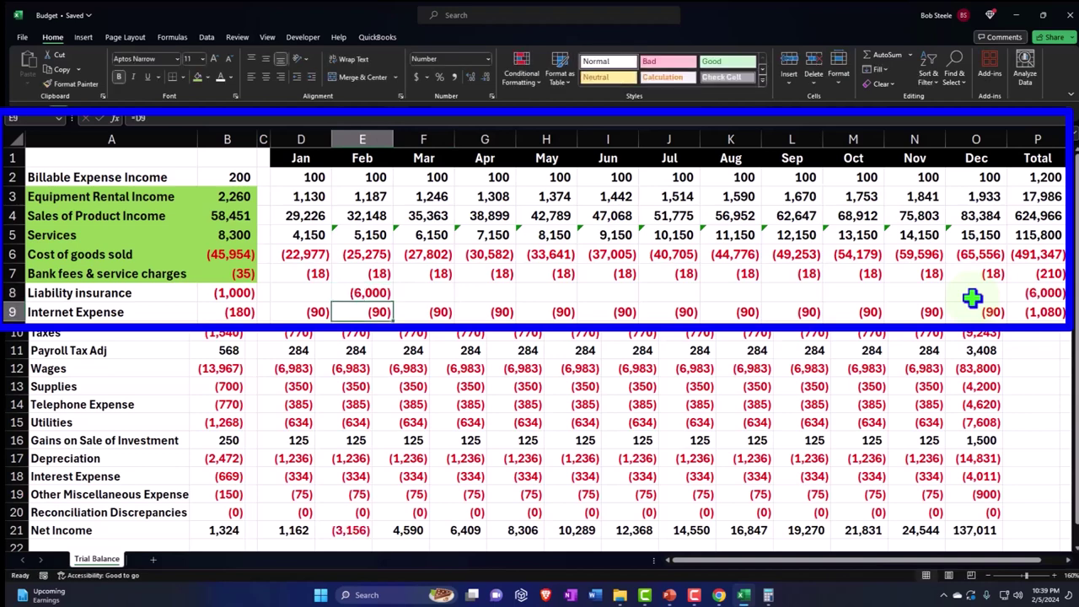
Enter -6000 as September's Liability insurance amount in L8.
{"action": "key", "text": "Up"}
{"action": "key", "text": "Right"}
{"action": "key", "text": "Right"}
{"action": "key", "text": "Right"}
{"action": "key", "text": "Right"}
{"action": "key", "text": "Right"}
{"action": "key", "text": "Right"}
{"action": "key", "text": "Right"}
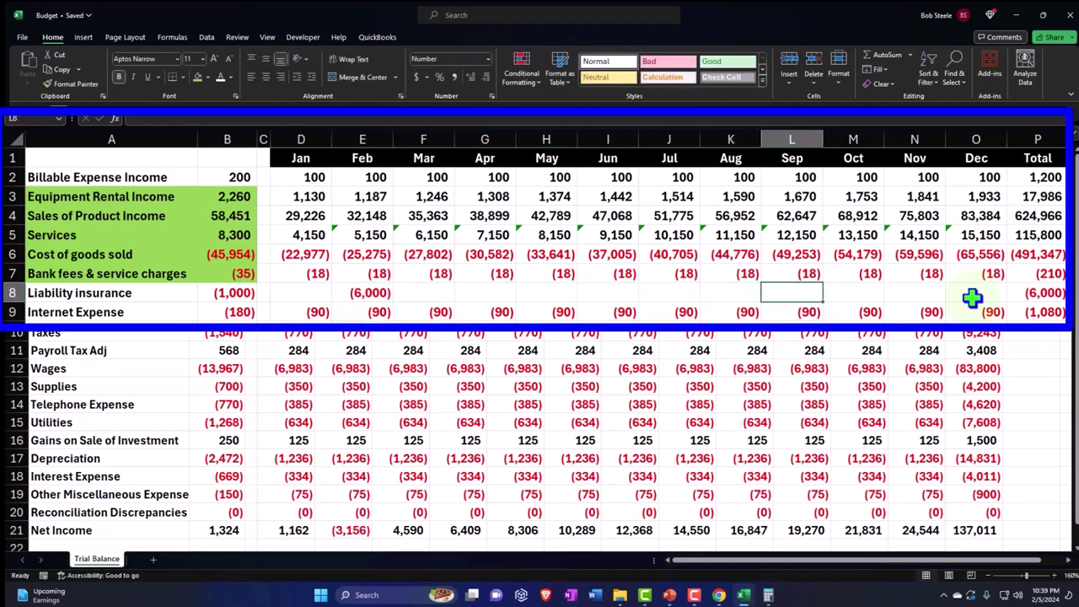
{"action": "type", "text": "-6000"}
{"action": "key", "text": "Return"}
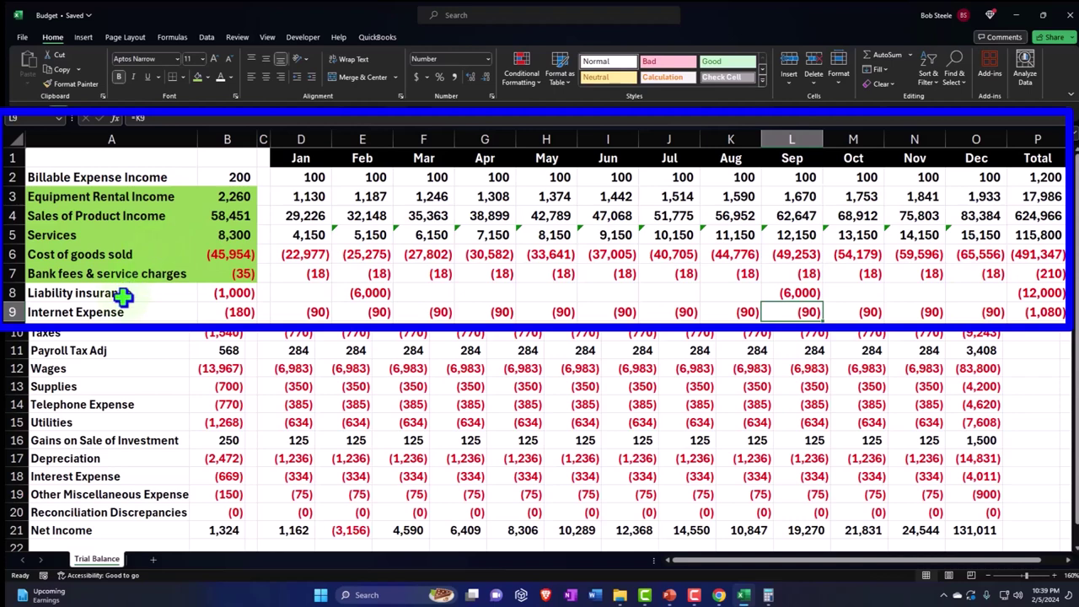
Shade the Liability insurance and Internet Expense cells in columns A and B green.
{"action": "left_click_drag", "start_coordinate": [123, 295], "coordinate": [213, 295]}
{"action": "left_click", "coordinate": [198, 76]}
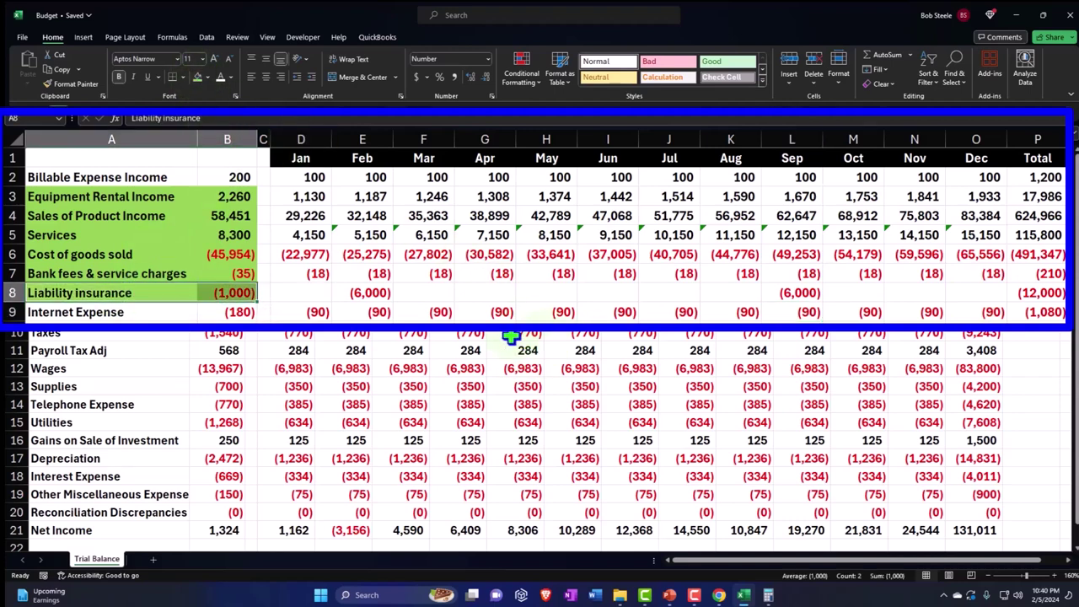
{"action": "left_click", "coordinate": [365, 292]}
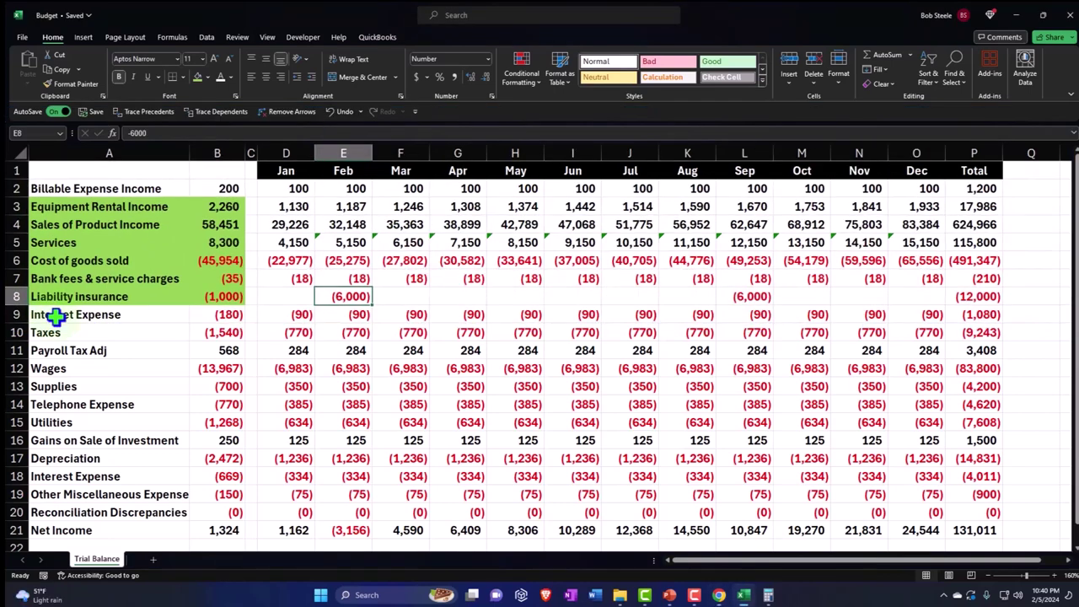
{"action": "left_click_drag", "start_coordinate": [54, 316], "coordinate": [215, 319]}
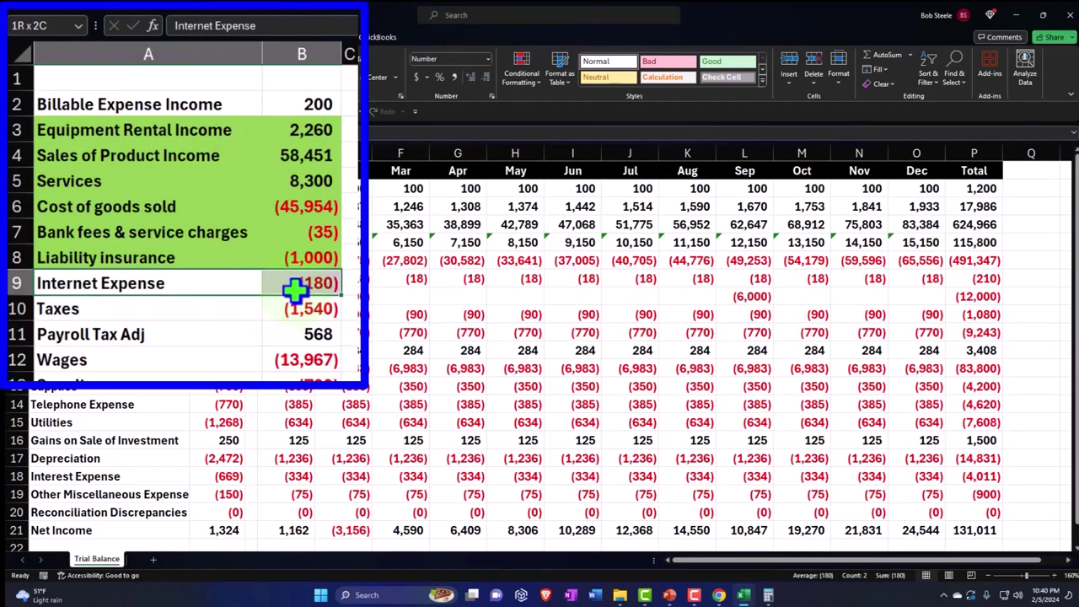
{"action": "left_click_drag", "start_coordinate": [294, 290], "coordinate": [294, 290]}
{"action": "key", "text": "F4"}
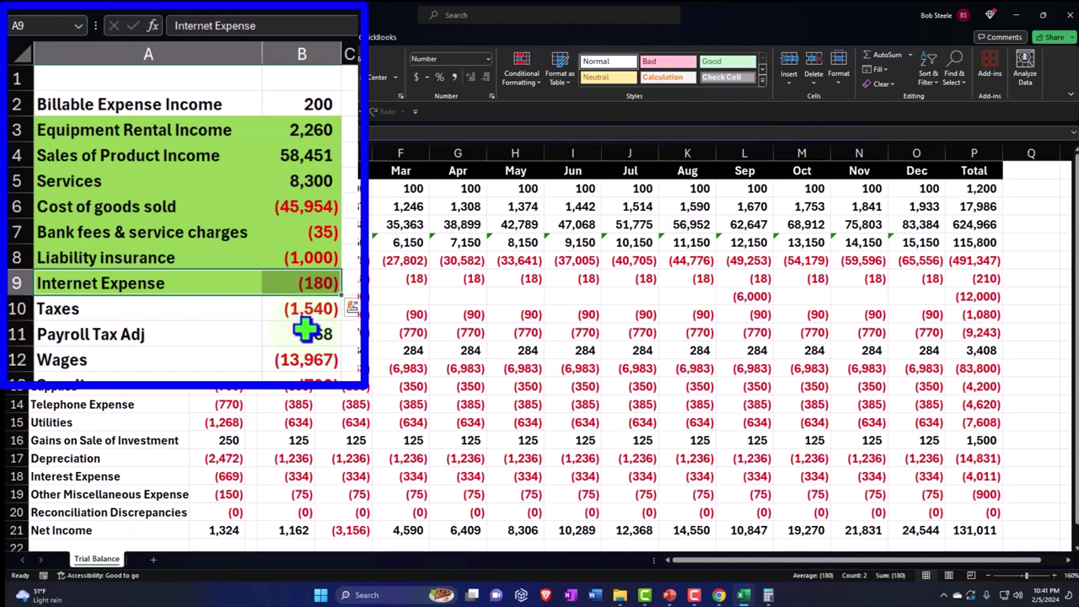
Set January's Taxes in D10 to =SUM(B10:B11)/2, combining Taxes with Payroll Tax Adj.
{"action": "left_click_drag", "start_coordinate": [308, 313], "coordinate": [285, 334]}
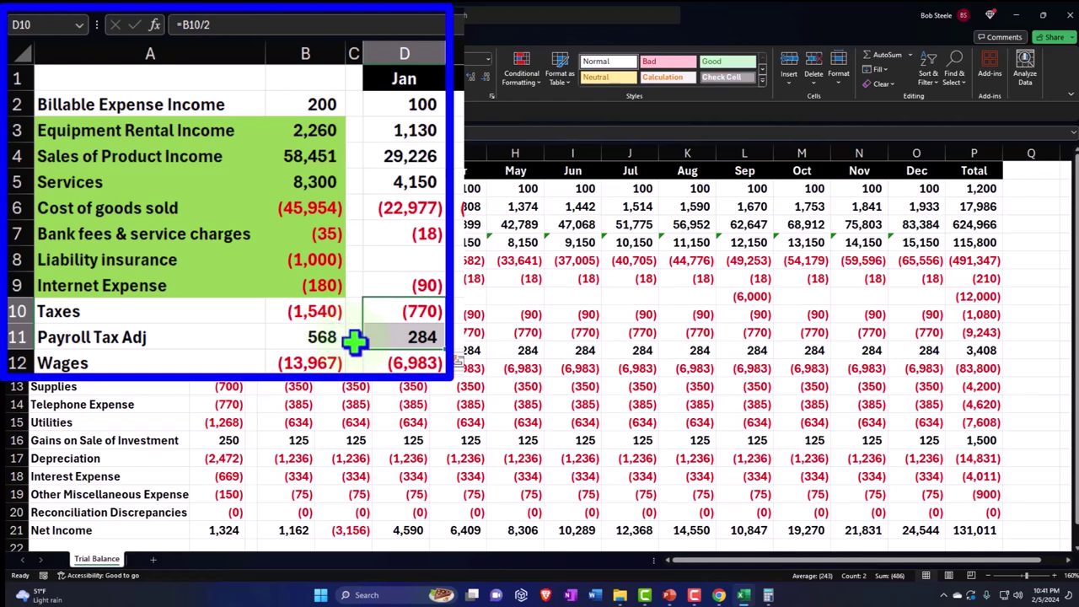
{"action": "left_click", "coordinate": [287, 388]}
{"action": "left_click", "coordinate": [397, 310]}
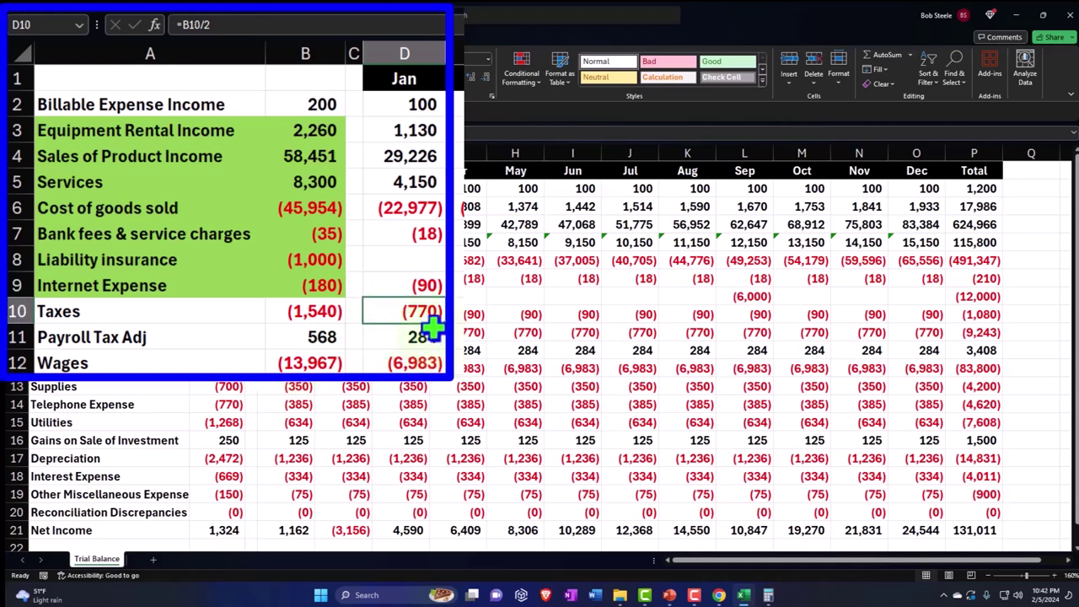
{"action": "type", "text": "=sum"}
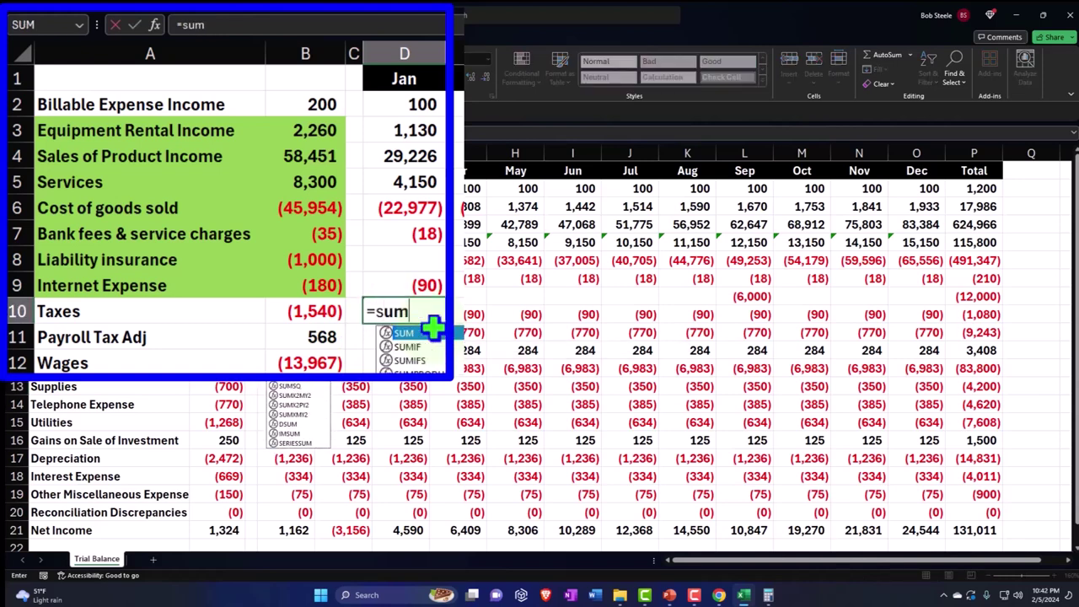
{"action": "type", "text": "("}
{"action": "key", "text": "Left"}
{"action": "key", "text": "Left"}
{"action": "key", "text": "shift+Down"}
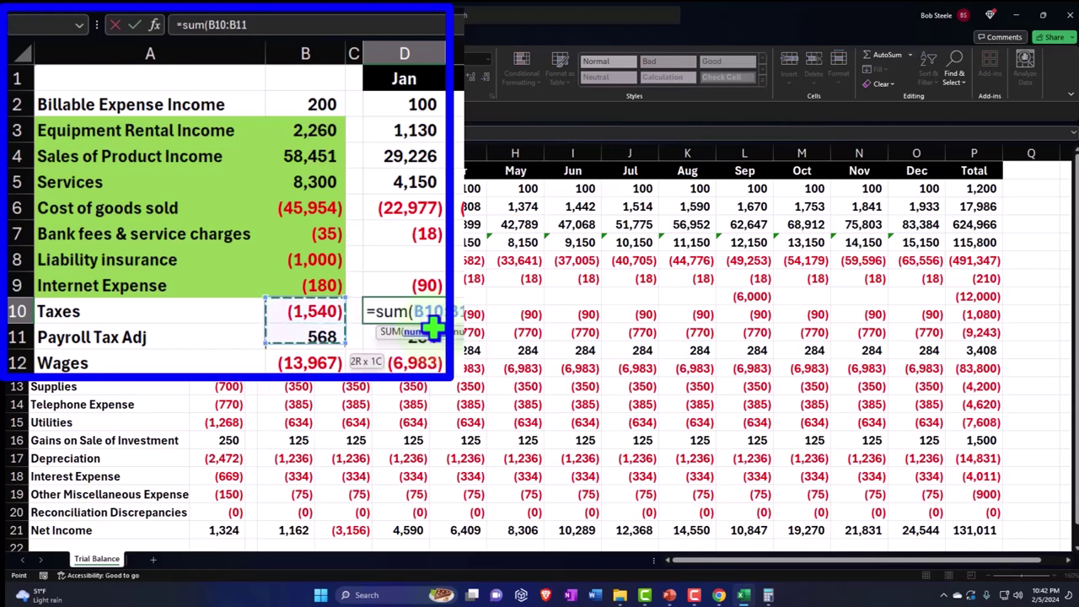
{"action": "type", "text": ")"}
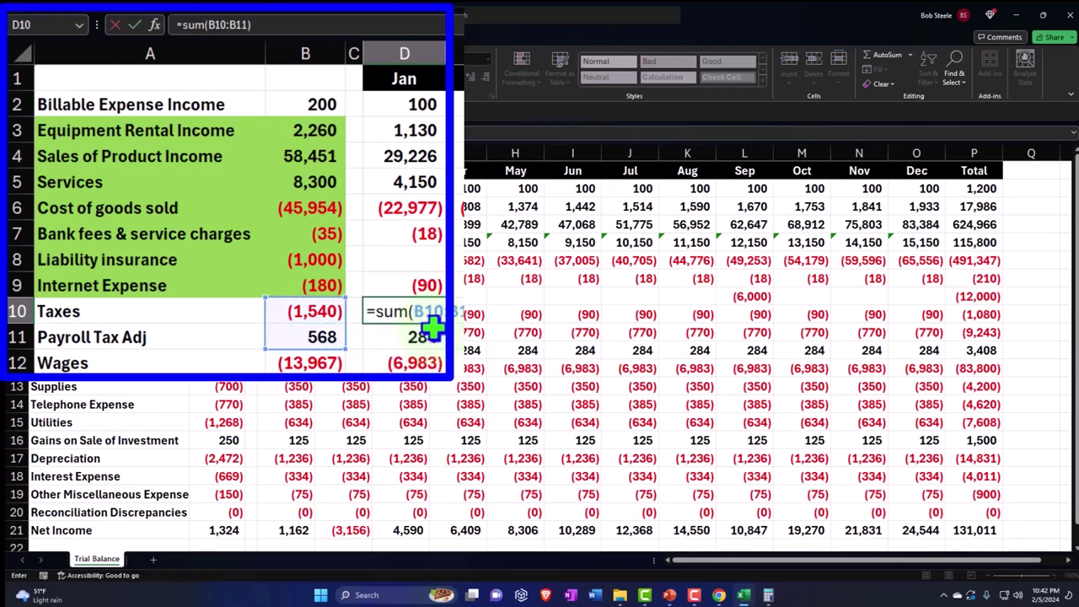
{"action": "type", "text": "/2"}
{"action": "key", "text": "Return"}
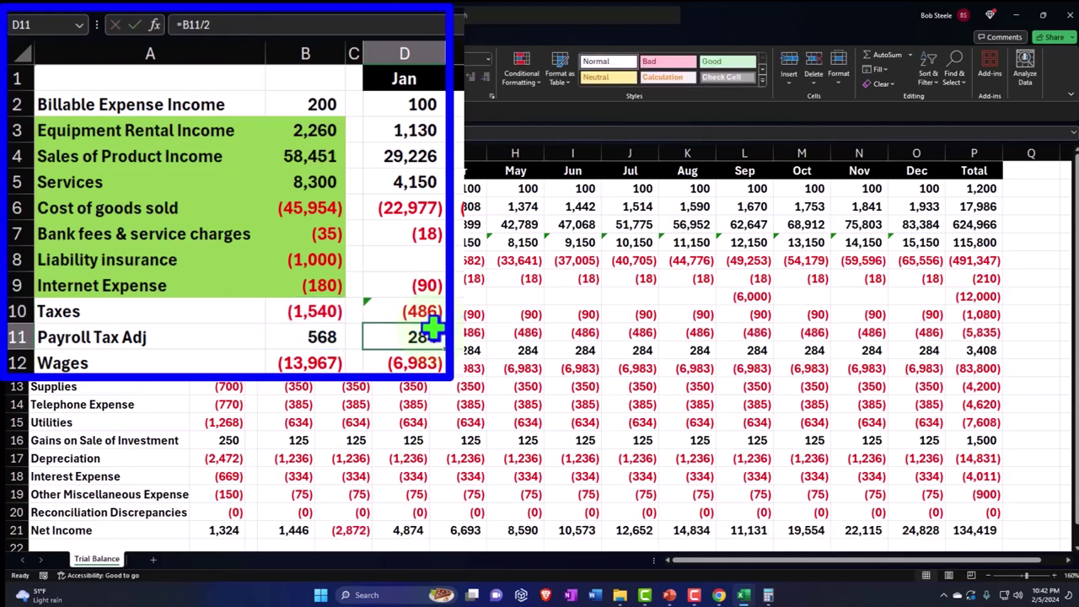
{"action": "key", "text": "Up"}
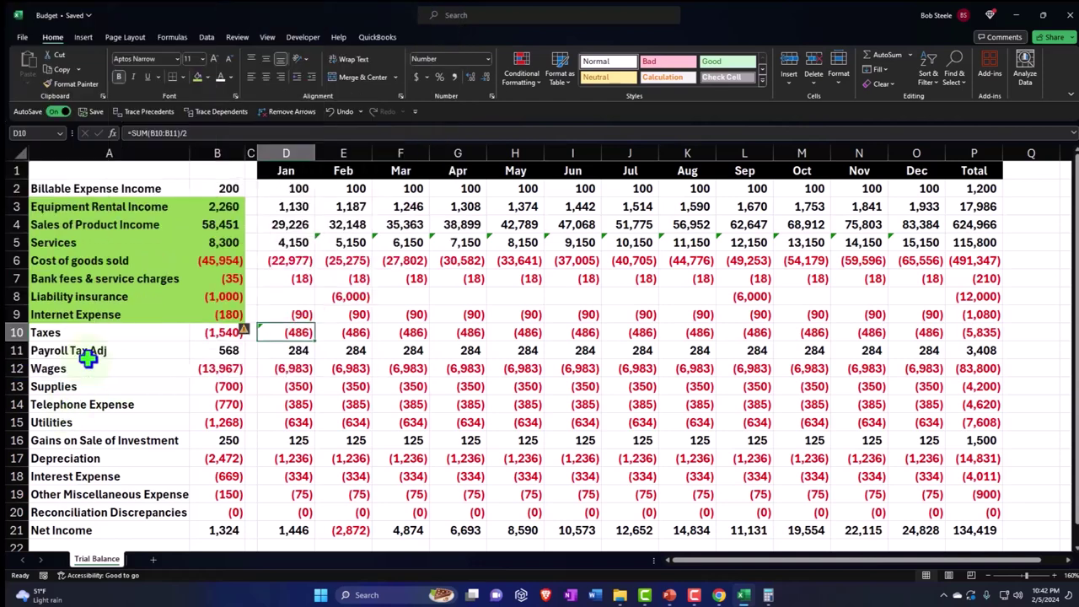
Try deleting the entire Payroll Tax Adj row, and undo the deletion.
{"action": "left_click", "coordinate": [89, 351]}
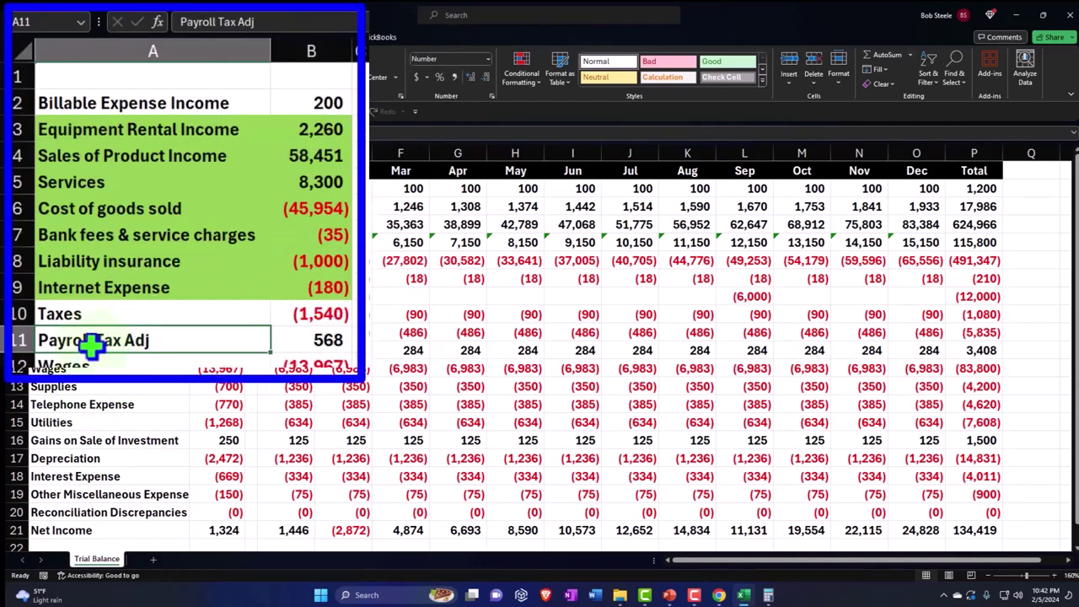
{"action": "left_click", "coordinate": [15, 349]}
{"action": "right_click", "coordinate": [75, 362]}
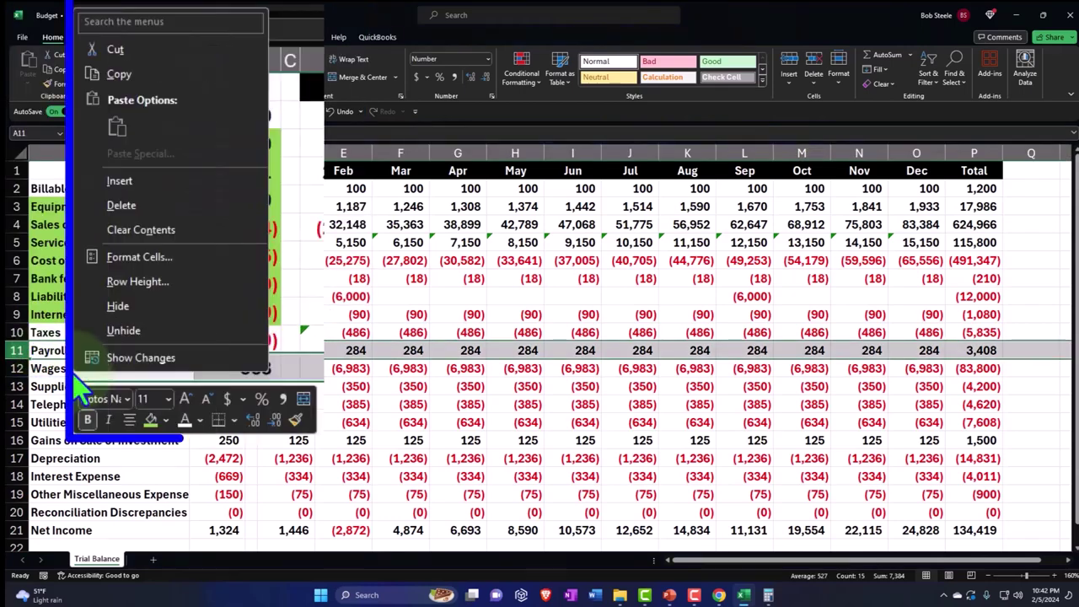
{"action": "left_click", "coordinate": [121, 205]}
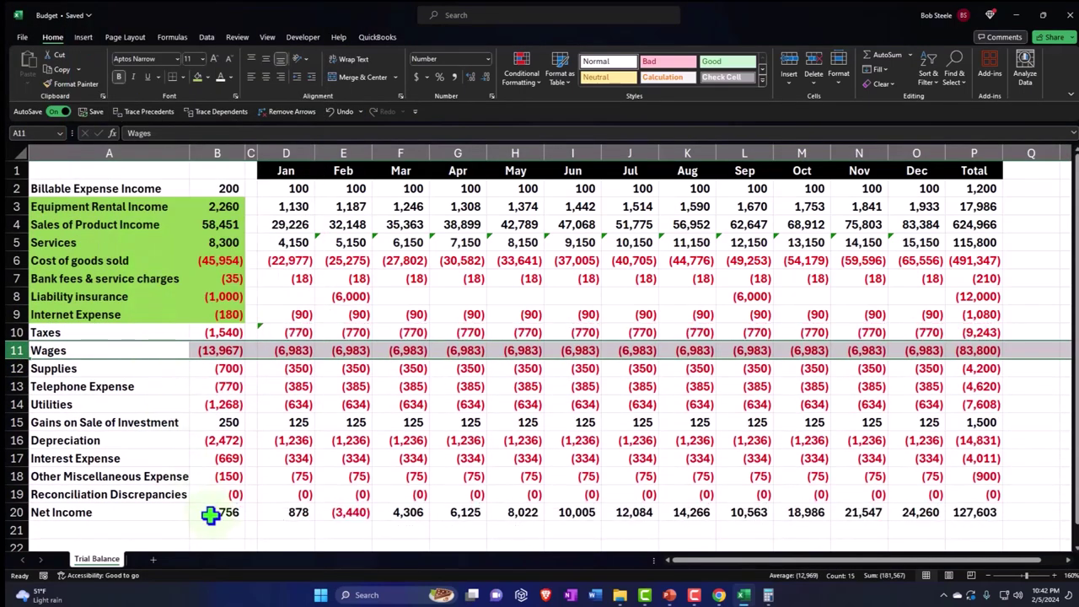
{"action": "left_click", "coordinate": [343, 111]}
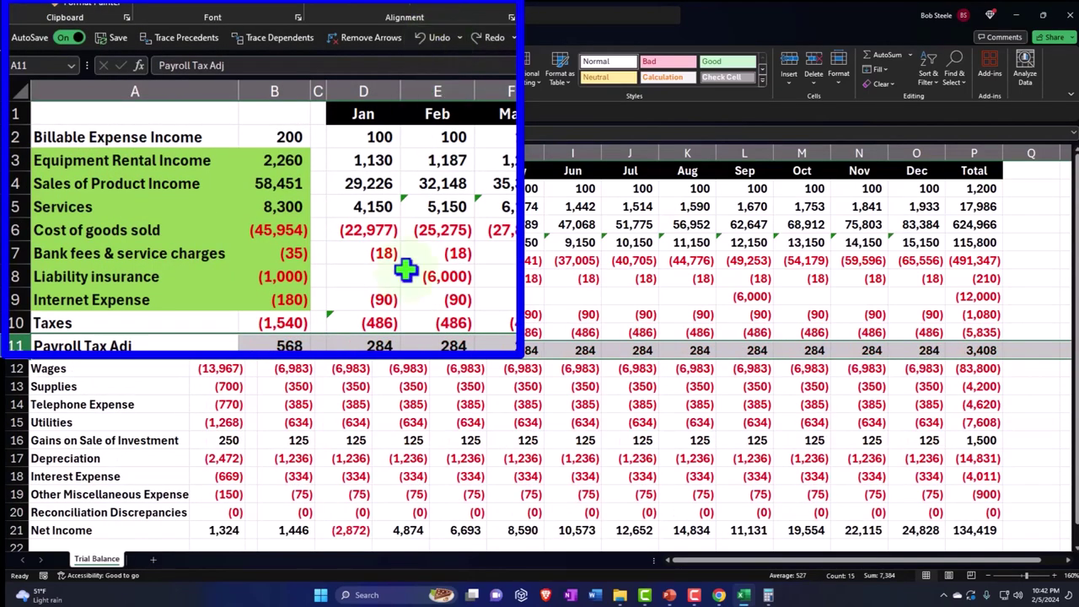
Total the Taxes and Payroll Tax Adj amounts in B10:B11, and replace the Taxes amount in B10 with -972.
{"action": "left_click", "coordinate": [295, 381]}
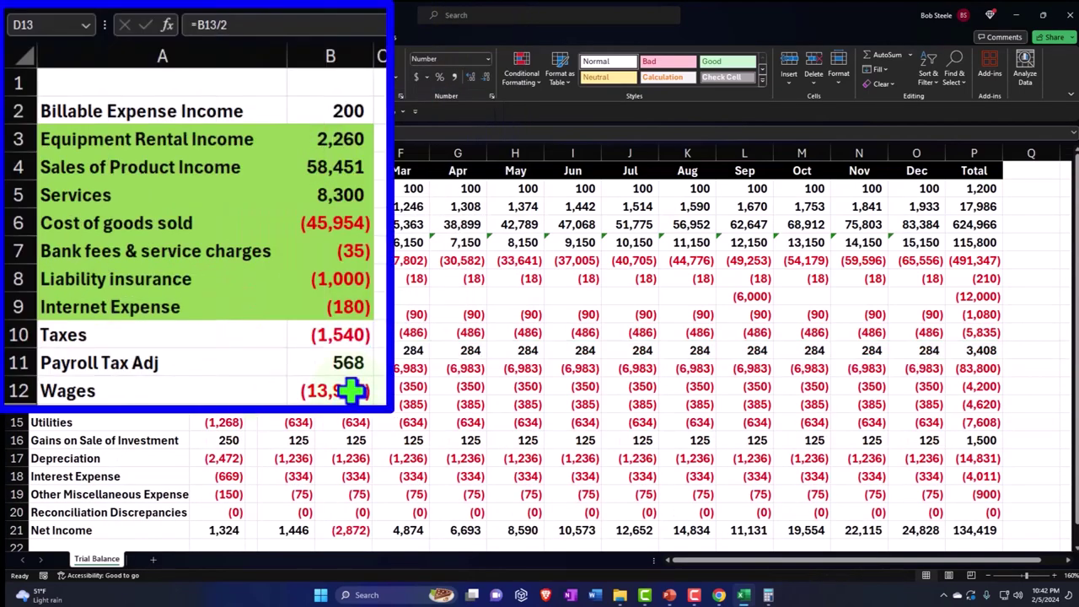
{"action": "left_click", "coordinate": [219, 352]}
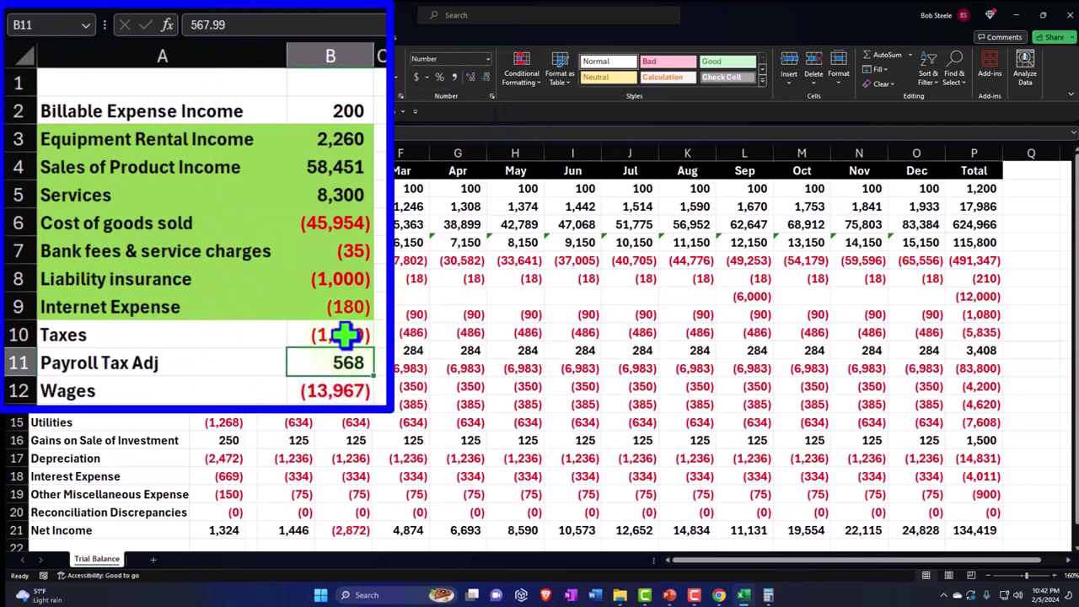
{"action": "left_click_drag", "start_coordinate": [355, 330], "coordinate": [342, 359]}
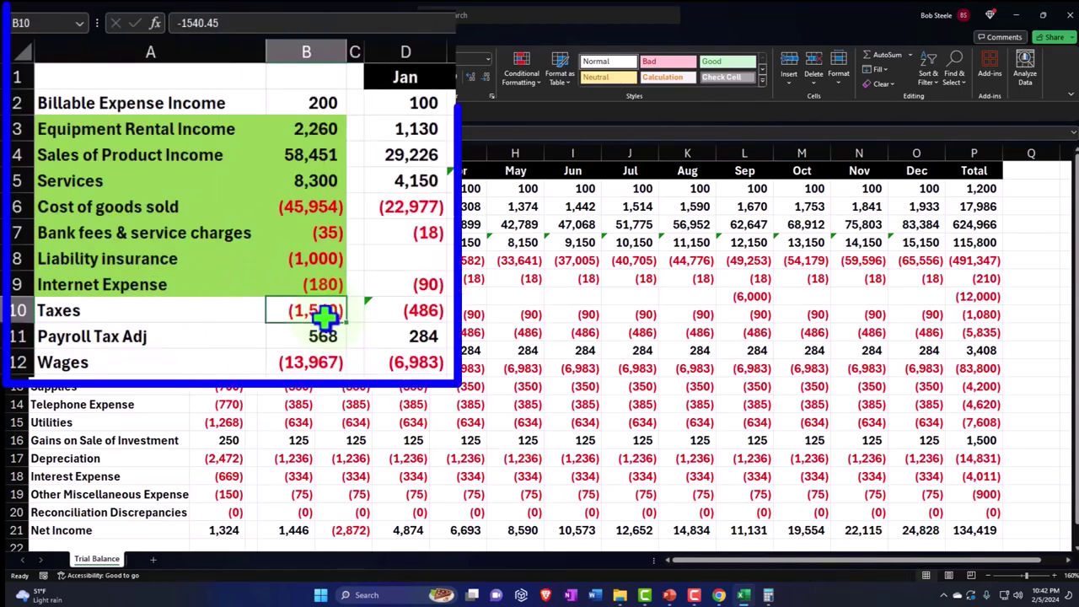
{"action": "left_click", "coordinate": [227, 333]}
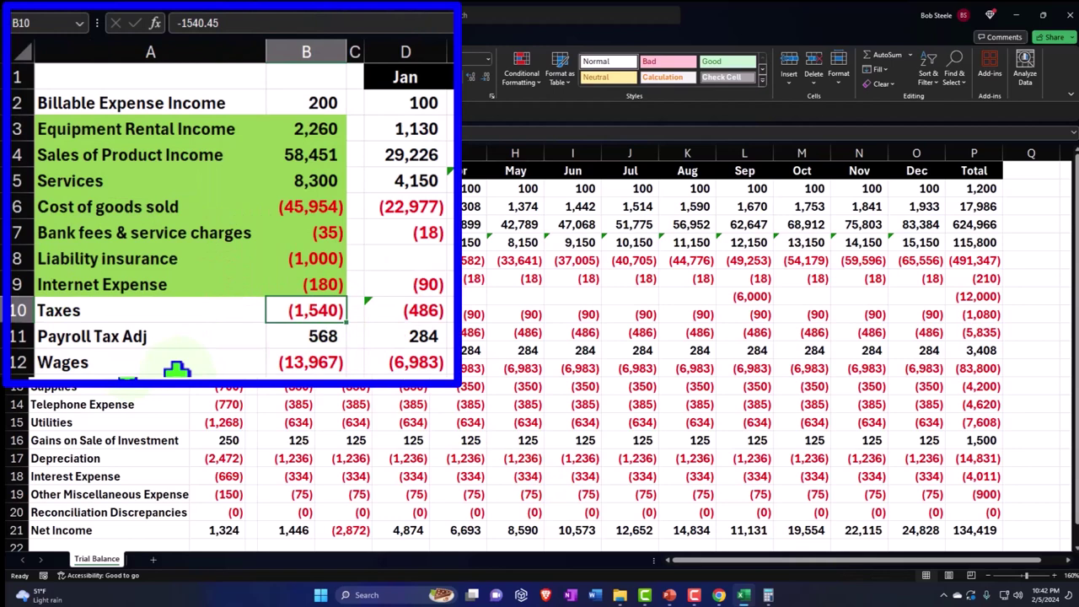
{"action": "type", "text": "972"}
{"action": "key", "text": "Return"}
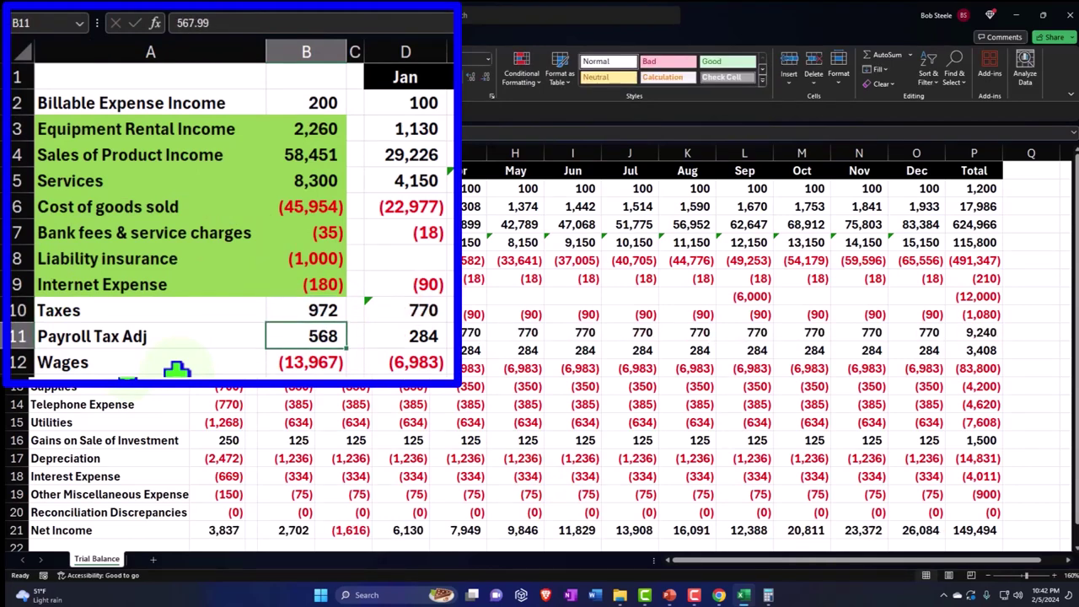
{"action": "key", "text": "Up"}
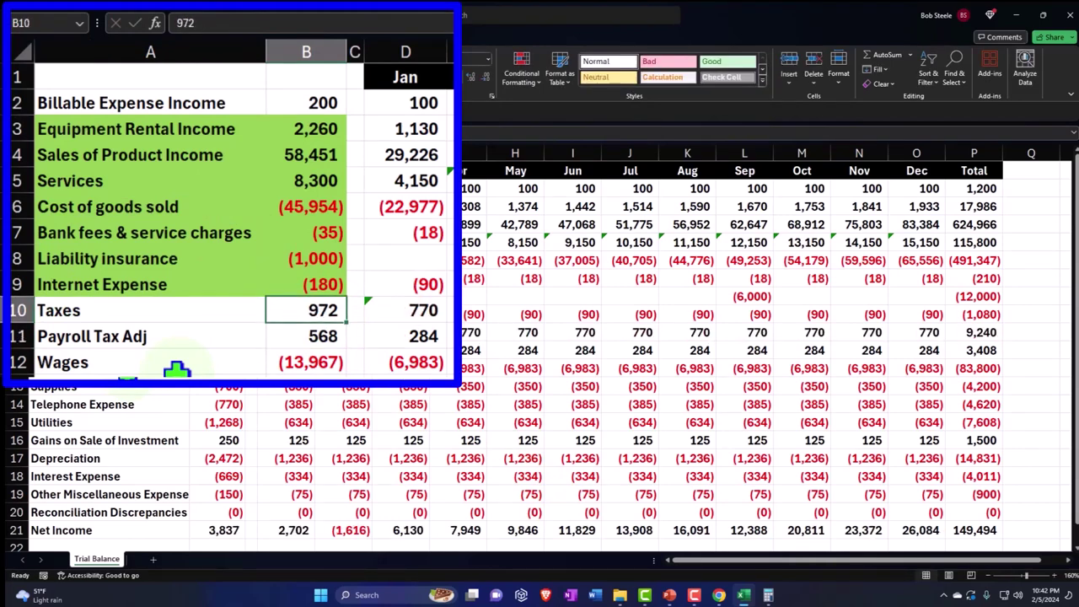
{"action": "double_click", "coordinate": [287, 310]}
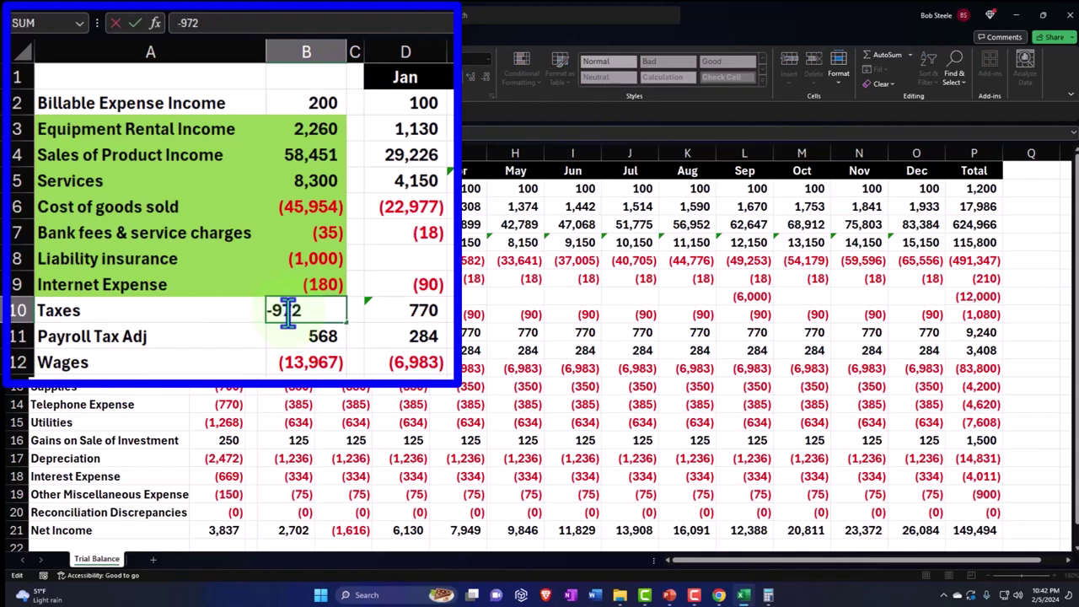
{"action": "key", "text": "Return"}
Set January's Taxes in D10 to =B10/2 so it no longer refers to the Payroll Tax Adj row.
{"action": "key", "text": "Up"}
{"action": "key", "text": "Right"}
{"action": "key", "text": "Right"}
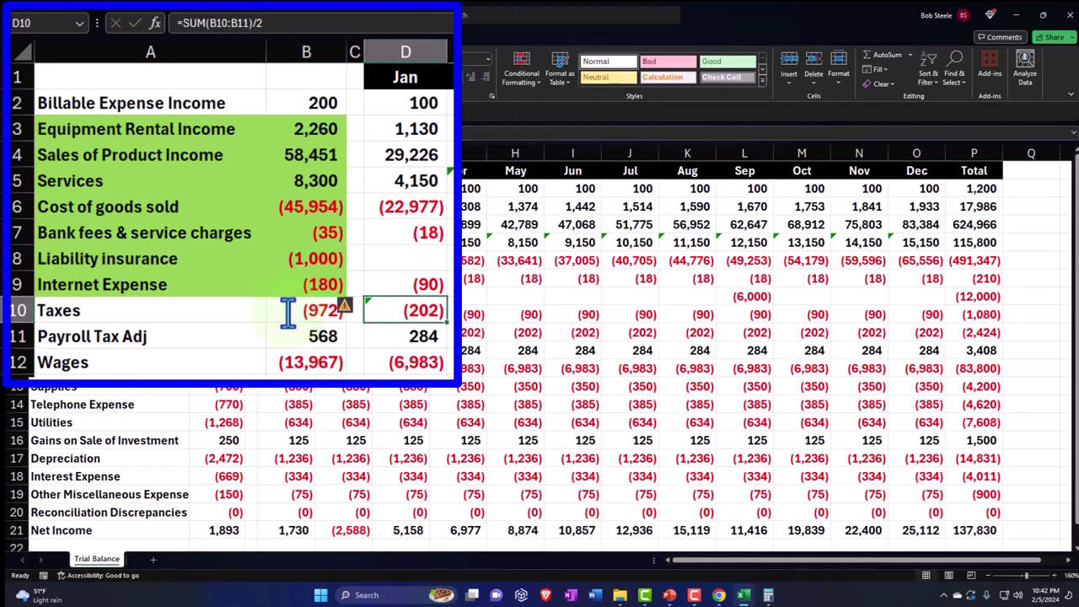
{"action": "type", "text": "="}
{"action": "left_click", "coordinate": [288, 312]}
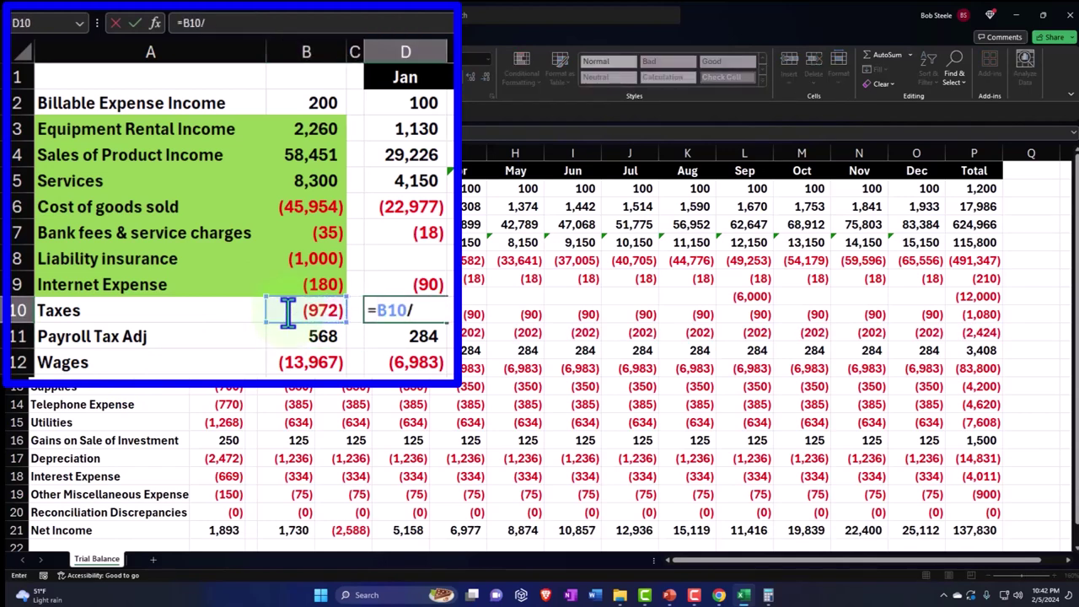
{"action": "type", "text": "/2"}
{"action": "key", "text": "Return"}
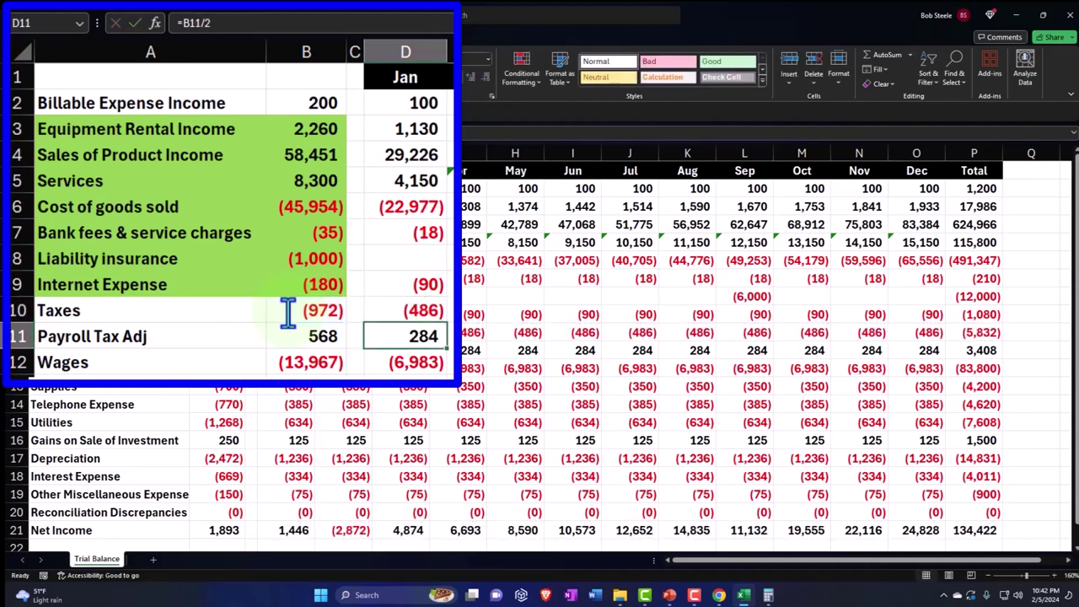
Delete the entire Payroll Tax Adj row, row 11.
{"action": "left_click", "coordinate": [18, 335]}
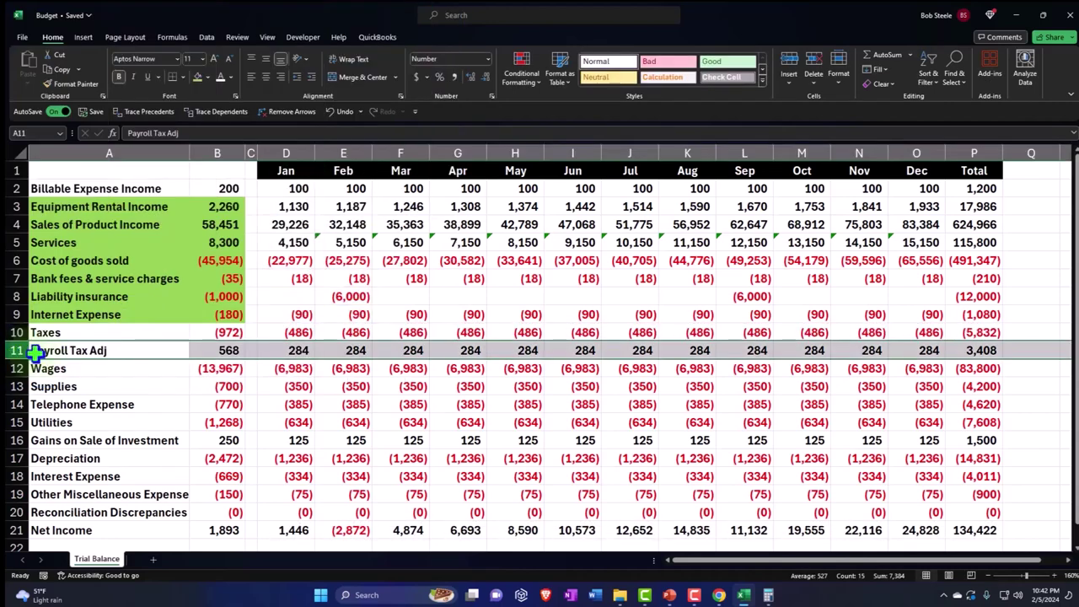
{"action": "right_click", "coordinate": [91, 352]}
{"action": "left_click", "coordinate": [122, 242]}
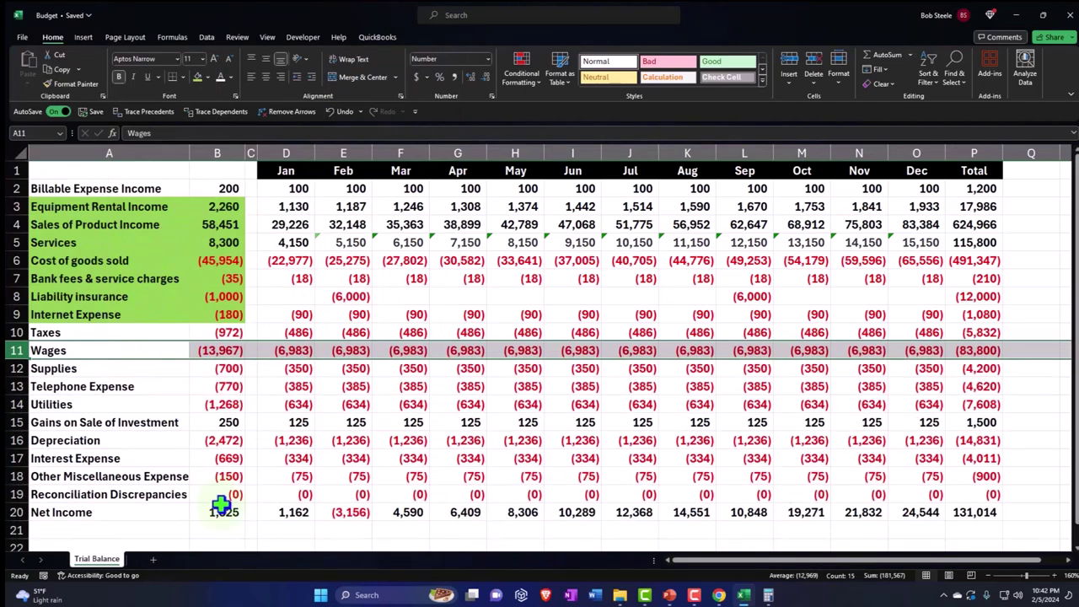
Compare Net Income in B20 with the net income total in the QuickBooks report, and return to the Excel budget to recheck Taxes.
{"action": "left_click", "coordinate": [222, 512]}
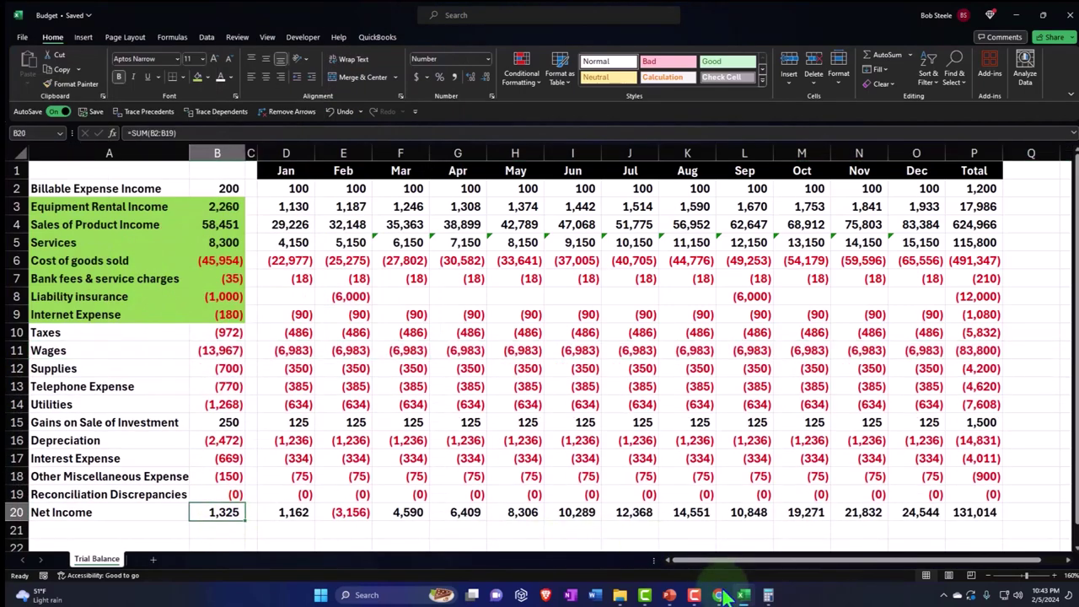
{"action": "mouse_move", "coordinate": [726, 598]}
{"action": "left_click", "coordinate": [672, 529]}
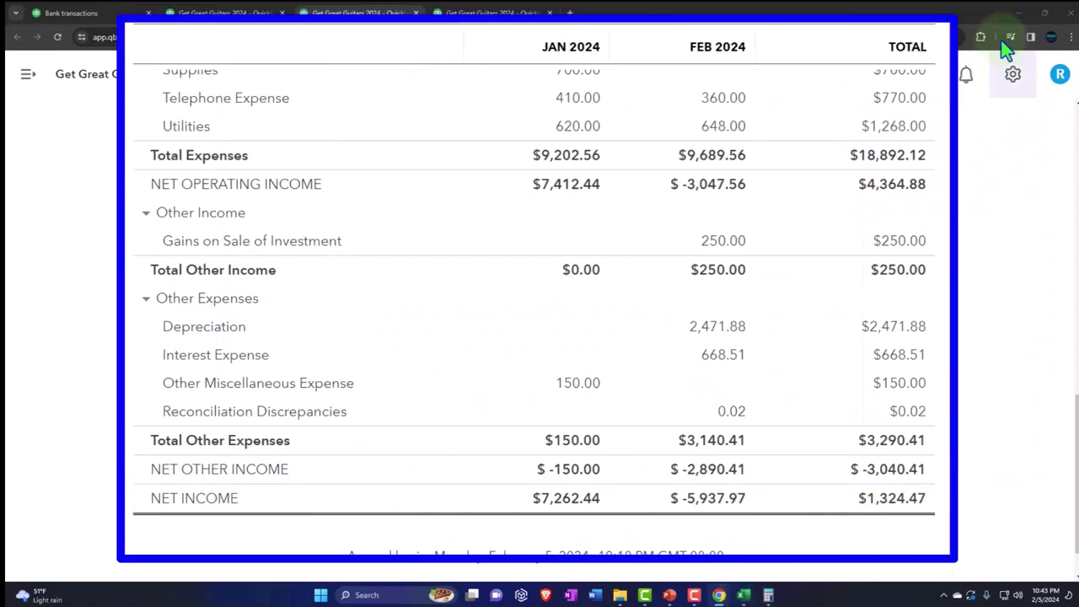
{"action": "left_click", "coordinate": [1018, 13]}
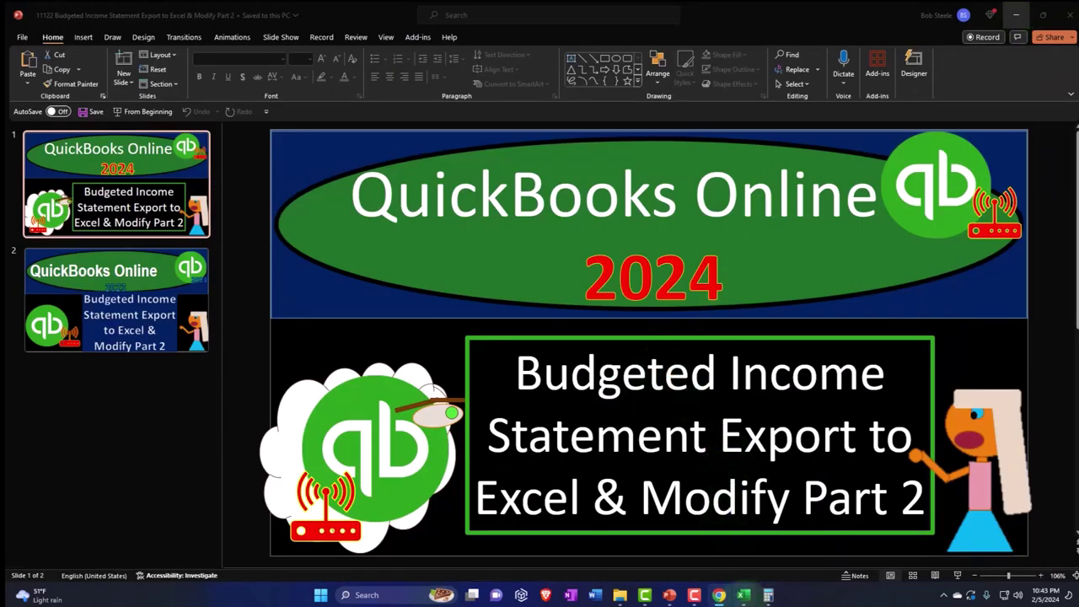
{"action": "left_click", "coordinate": [743, 595]}
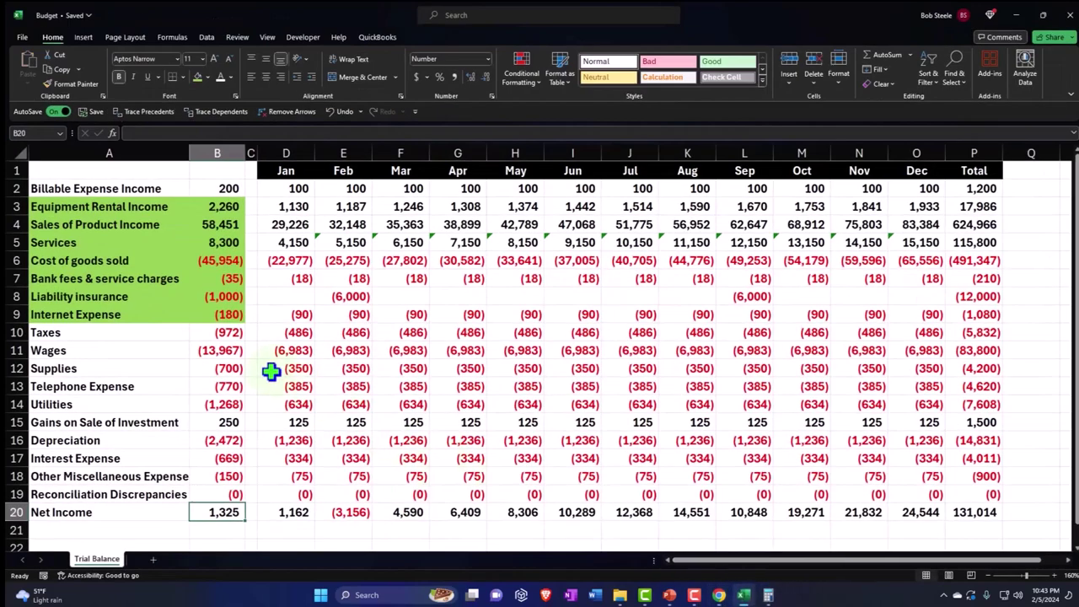
{"action": "left_click", "coordinate": [213, 332]}
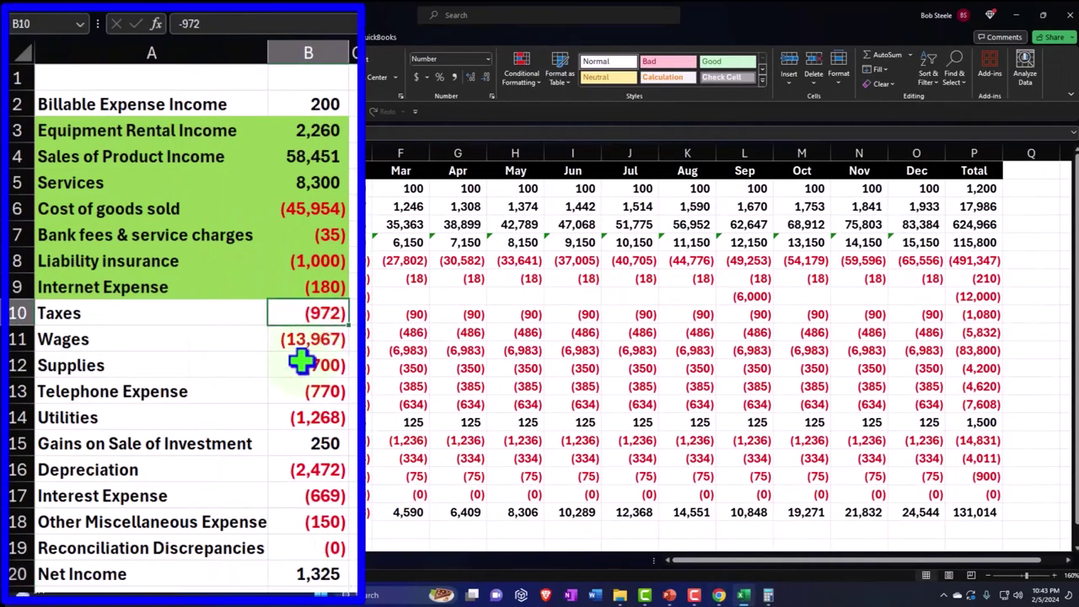
{"action": "left_click", "coordinate": [323, 574]}
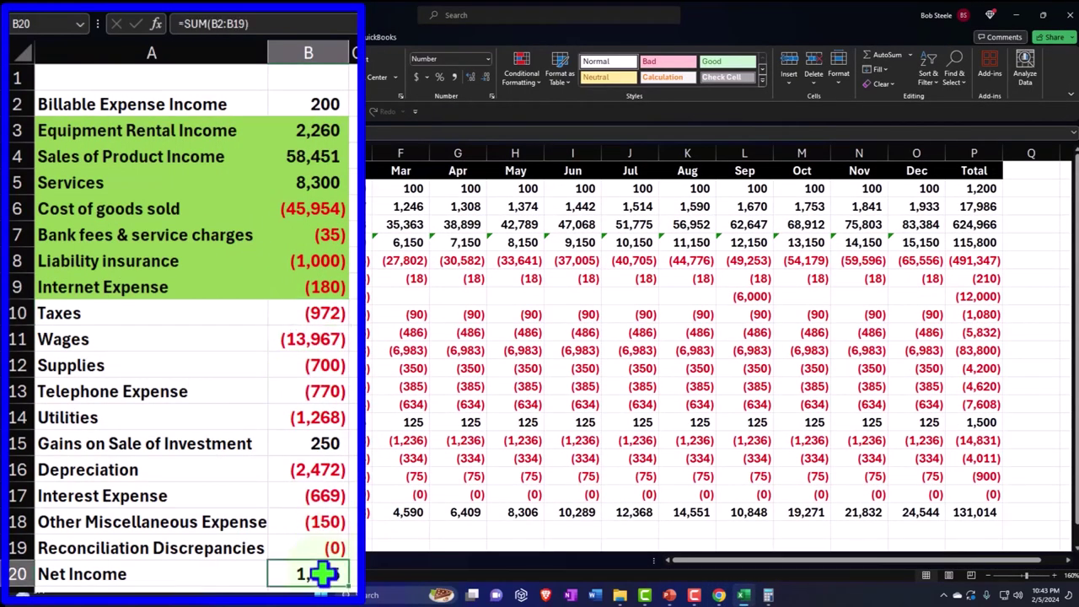
{"action": "left_click", "coordinate": [303, 320]}
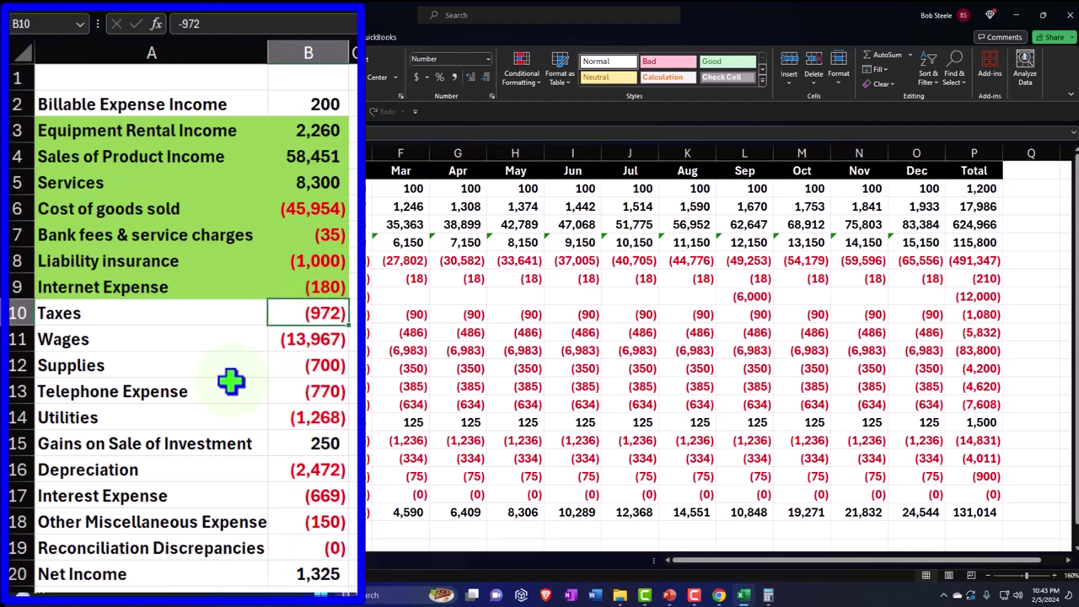